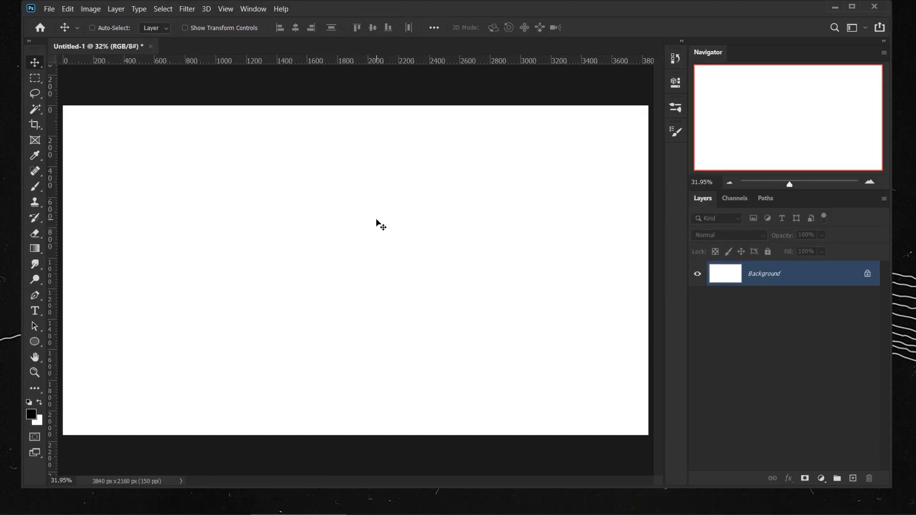
Check the document's dimensions and resolution in the Image Size settings.
key("ctrl+alt+i")
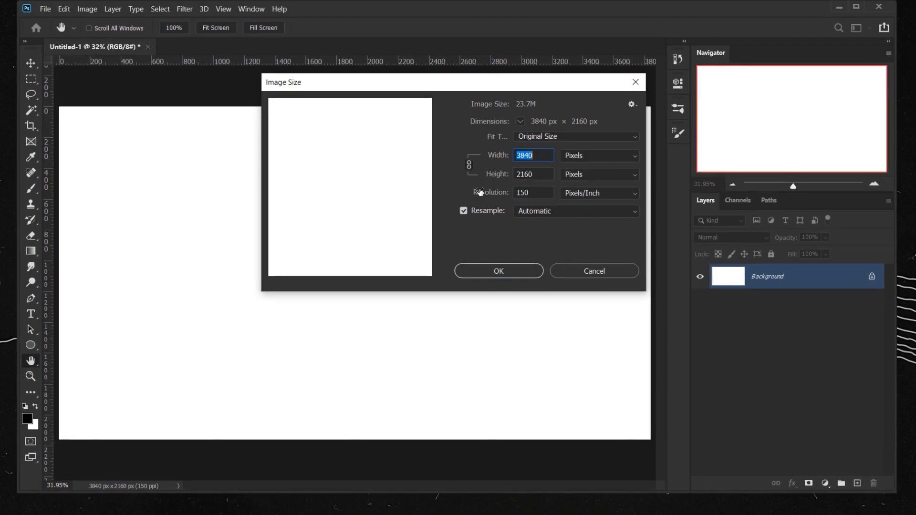
left_click(637, 82)
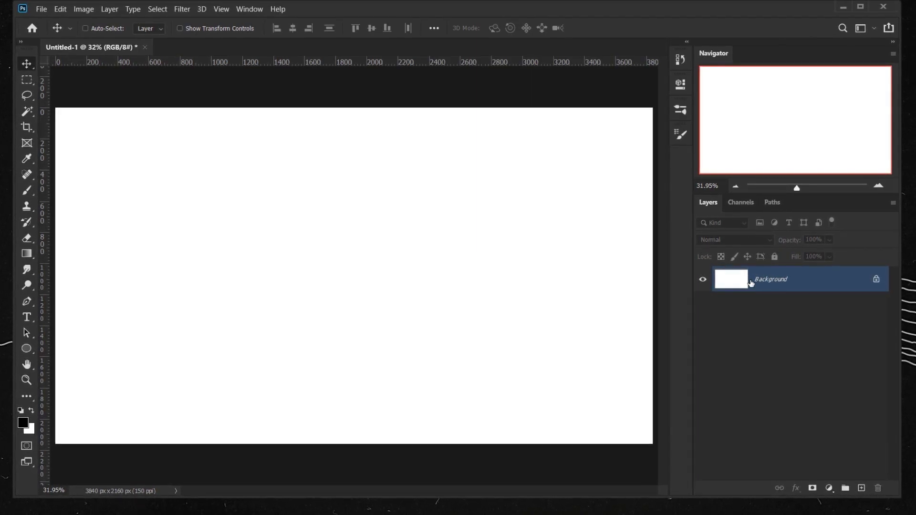
Place Colors.png from the 3D vintage Text folder into the document at the canvas's upper-left corner.
left_click(193, 511)
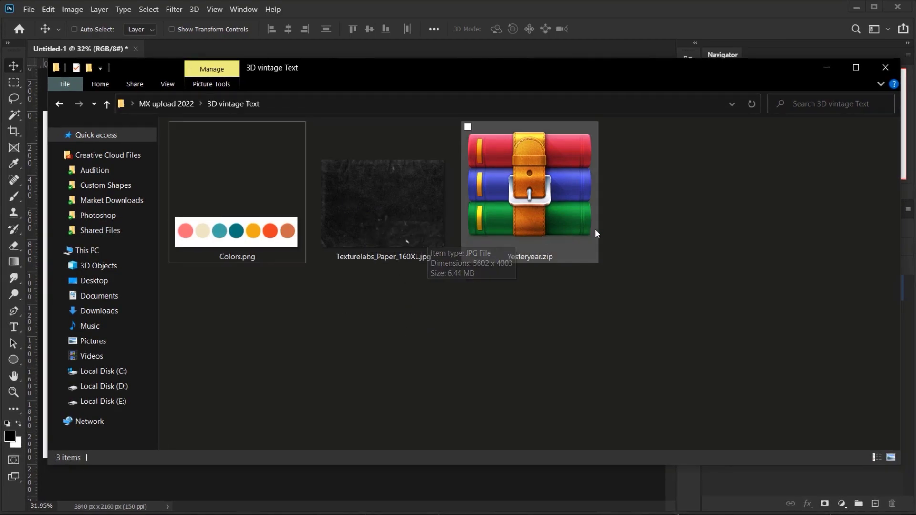
left_click(266, 223)
left_click_drag(266, 223, 266, 483)
left_click_drag(403, 284, 213, 135)
left_click(612, 29)
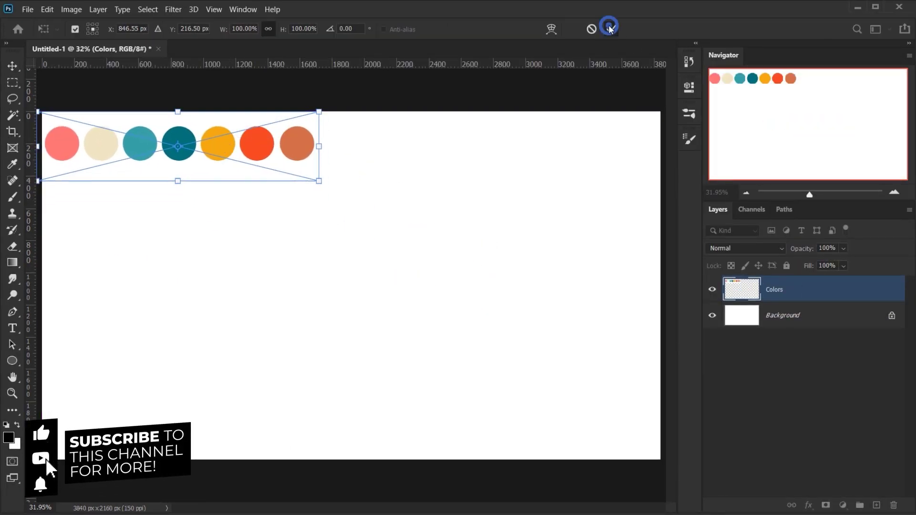
Add a solid color fill above the Background in the palette's pink (fc6b77), and delete the Background layer.
left_click(777, 318)
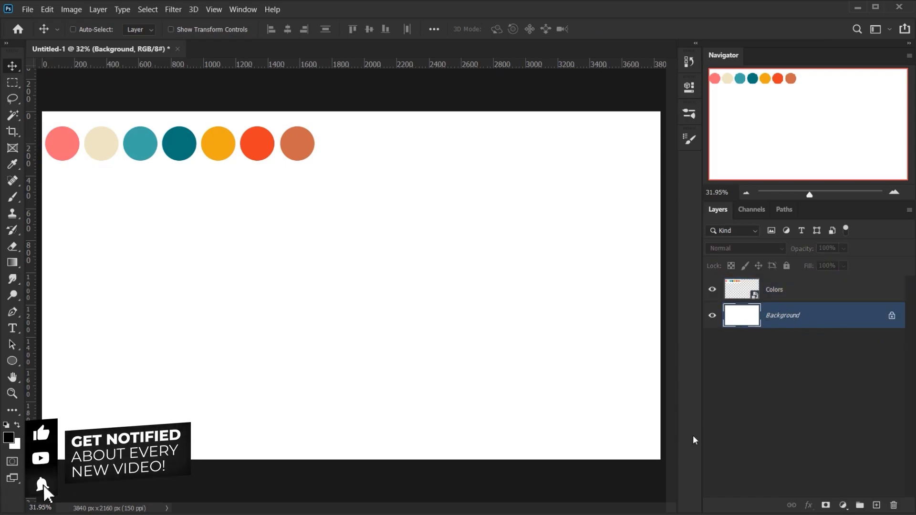
left_click(844, 505)
left_click(870, 285)
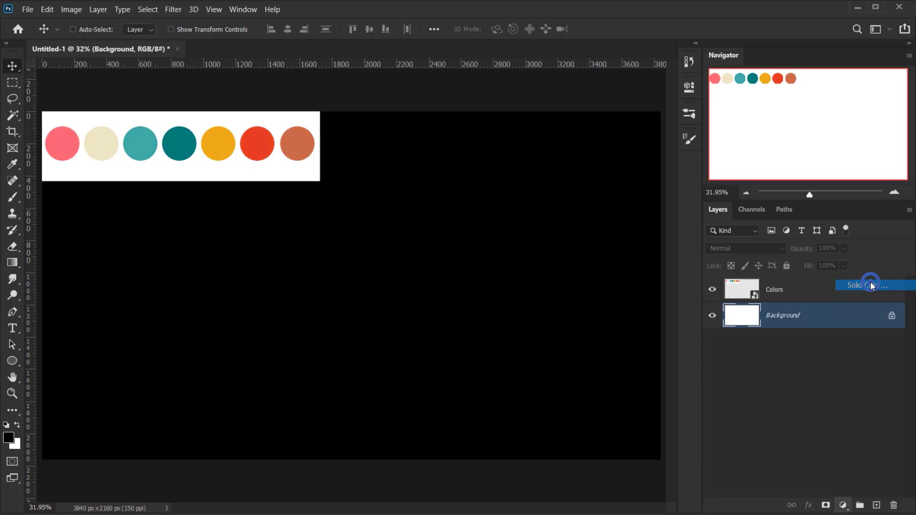
left_click(61, 136)
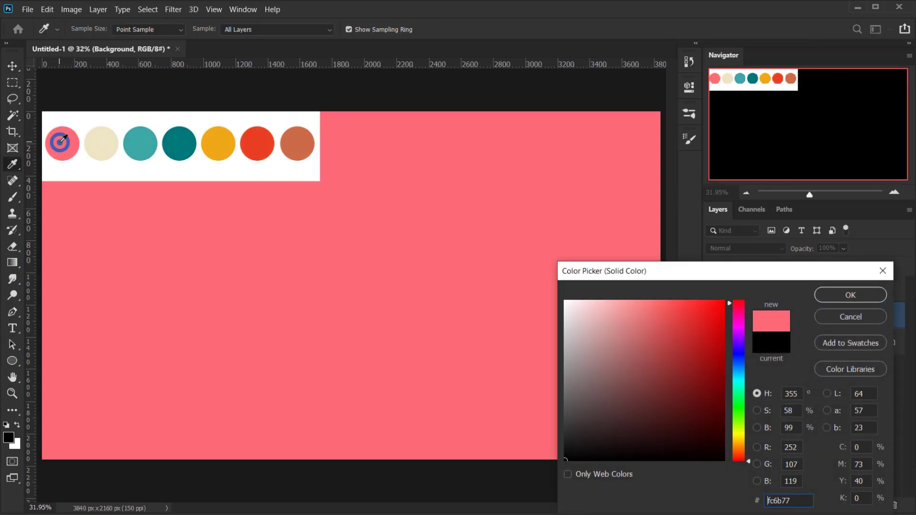
left_click(824, 294)
left_click_drag(806, 341, 895, 505)
Rename the pink color fill layer to BG and delete its layer mask.
double_click(823, 315)
type("BG")
key("Return")
left_click_drag(787, 315, 894, 505)
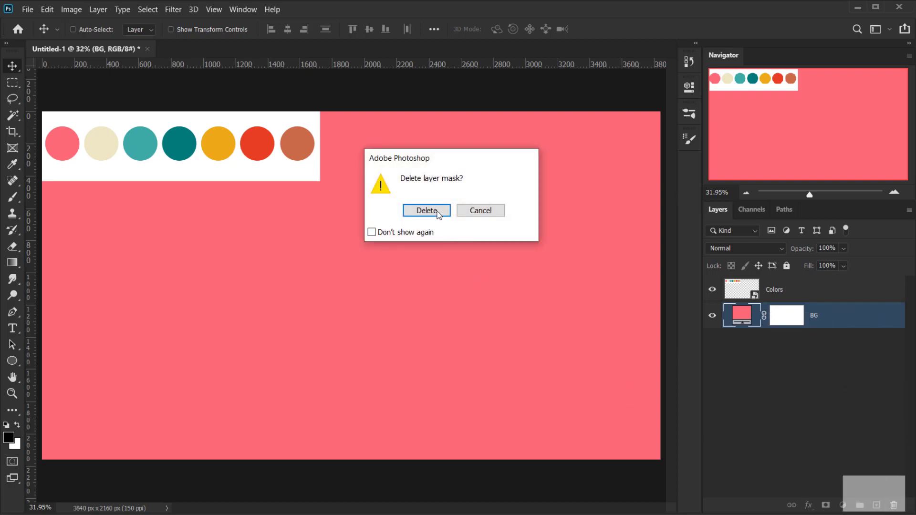
left_click(438, 213)
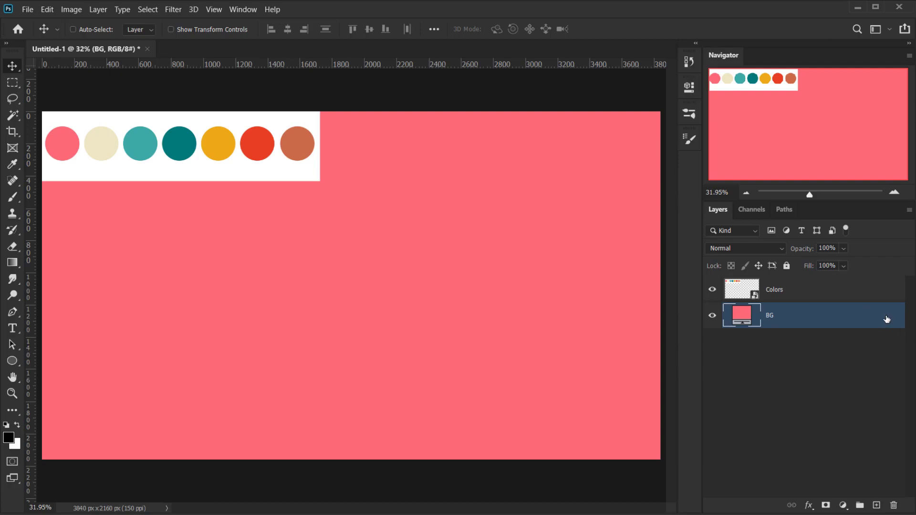
Add the text "Vintage" in Yesteryear Regular at 372 pt and move it to the middle of the canvas.
left_click(12, 329)
left_click(58, 329)
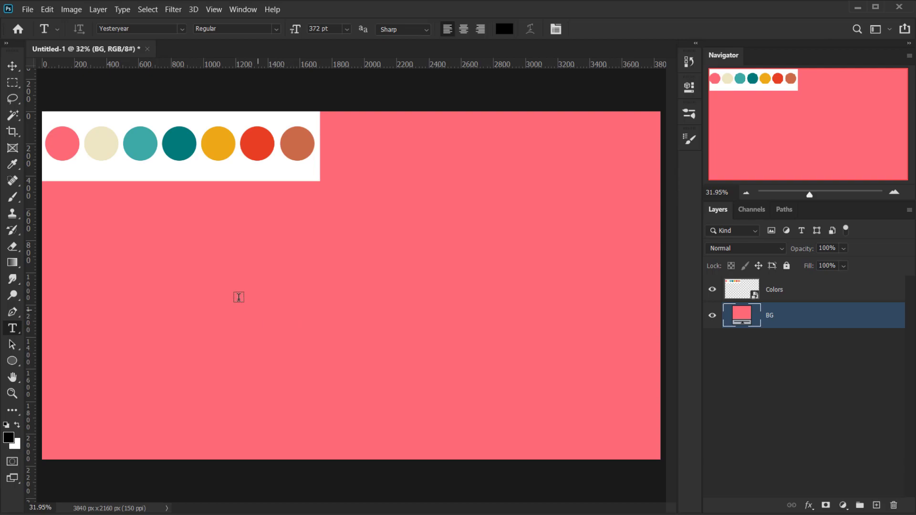
left_click(266, 293)
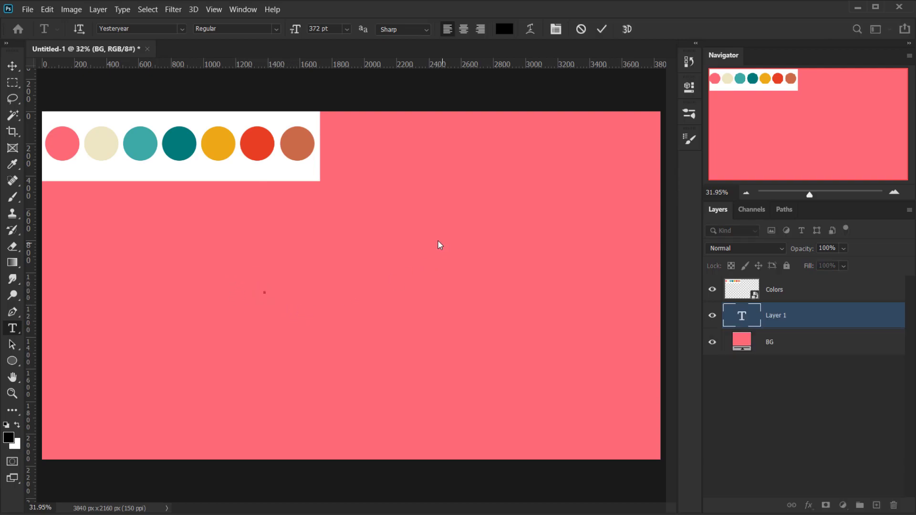
type("Vi")
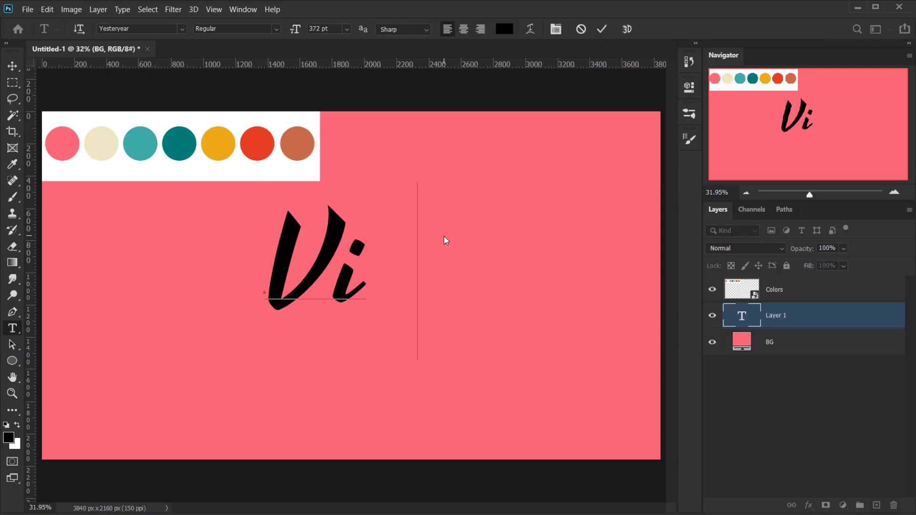
type("ntage")
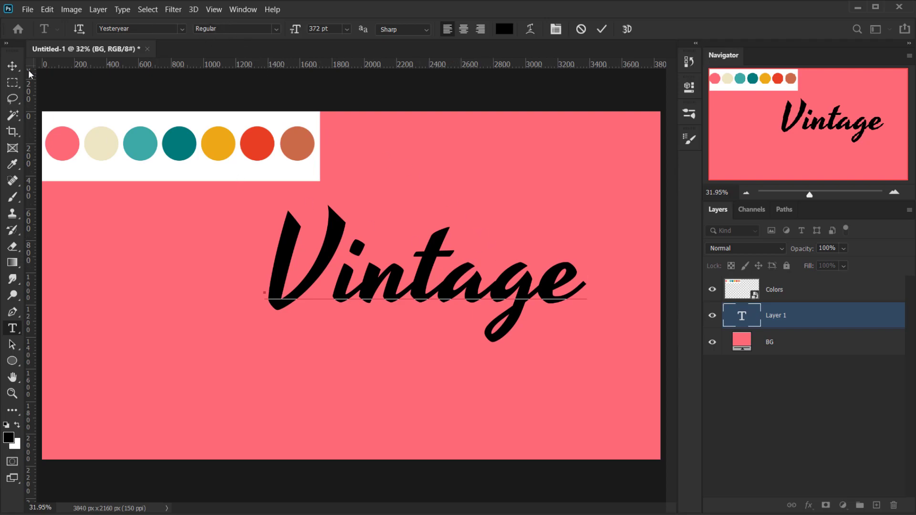
left_click(12, 65)
left_click_drag(403, 268, 332, 298)
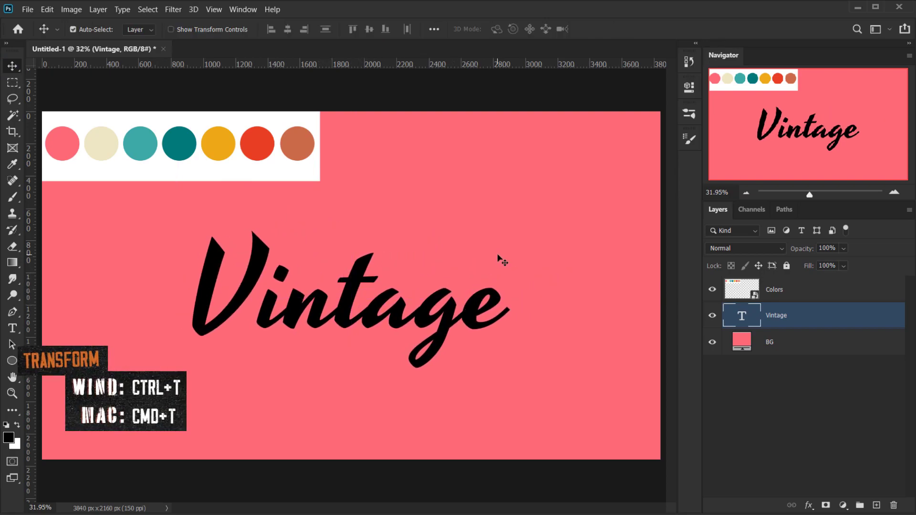
Skew the Vintage text vertically by about -10 degrees so its right end rises, and shift it down to recenter it.
key("ctrl+t")
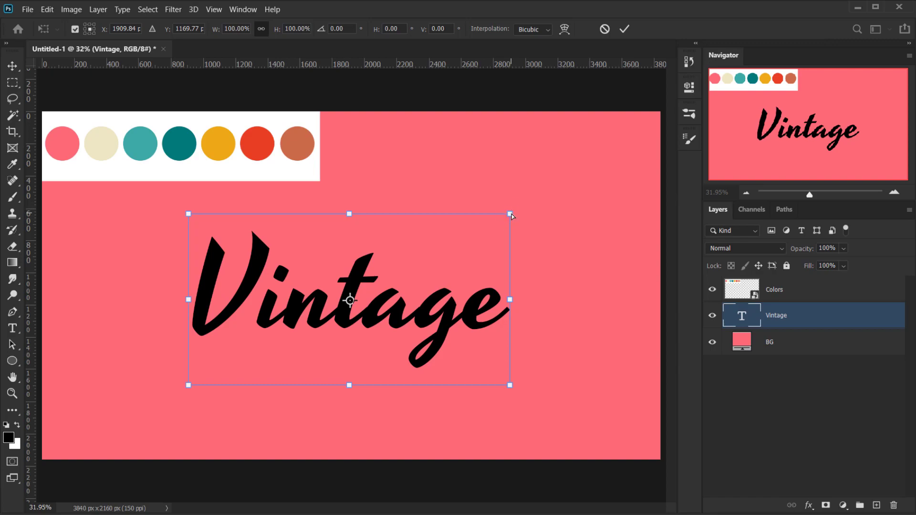
left_click_drag(512, 214, 505, 158)
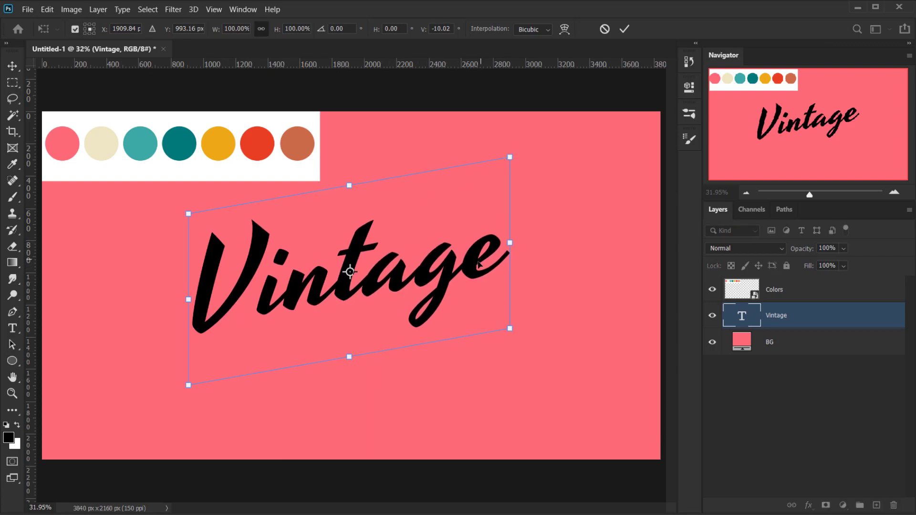
left_click(624, 29)
left_click_drag(354, 287, 356, 317)
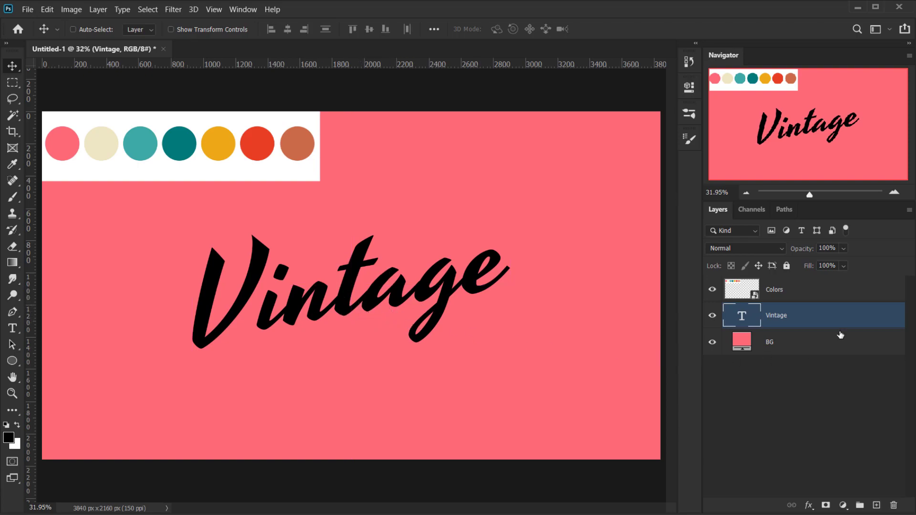
Convert the Vintage text layer to a smart object and duplicate it four times.
right_click(807, 320)
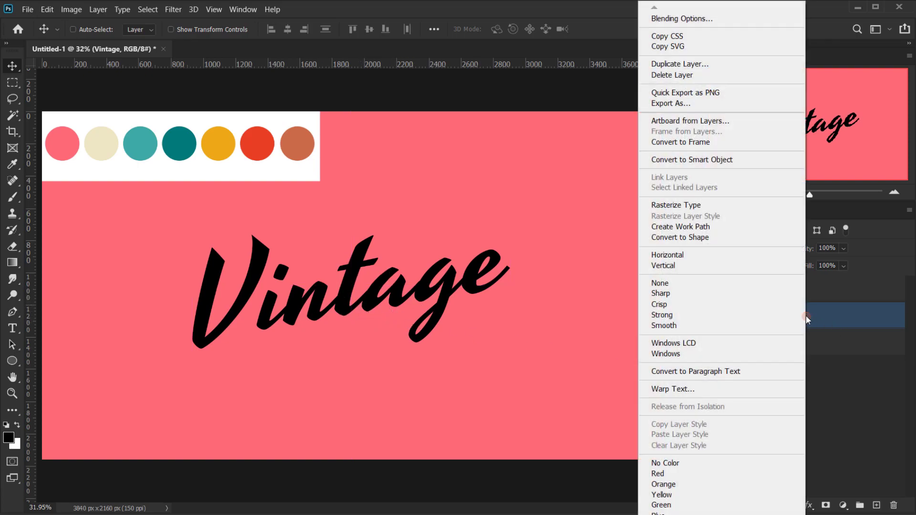
left_click(712, 159)
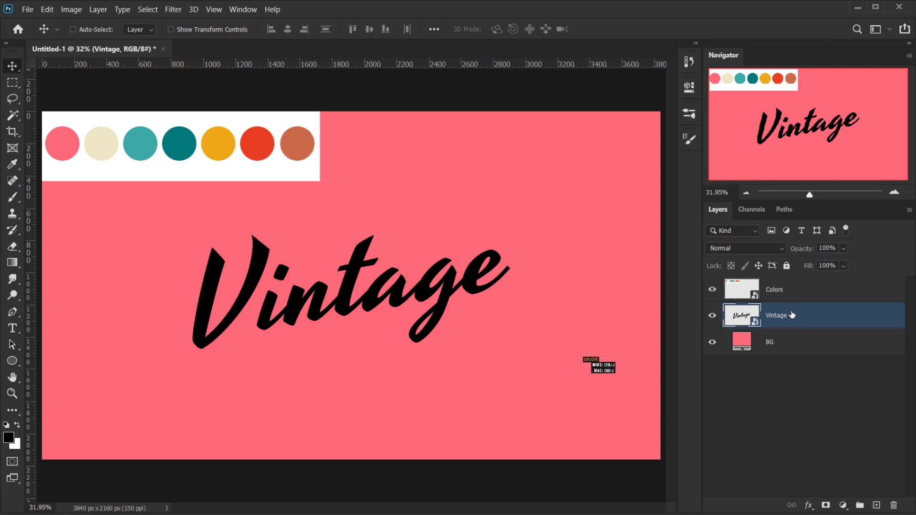
key("ctrl+j")
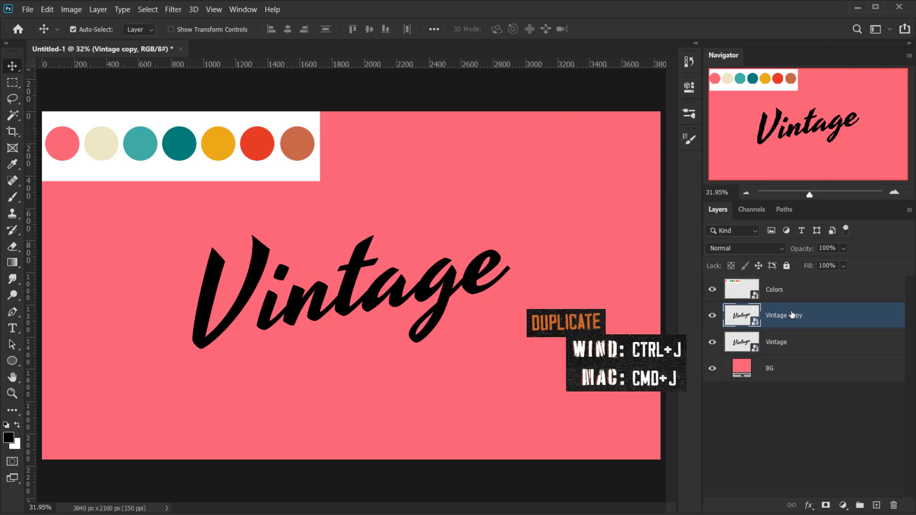
key("ctrl+j")
key("ctrl+j")
key("ctrl+j")
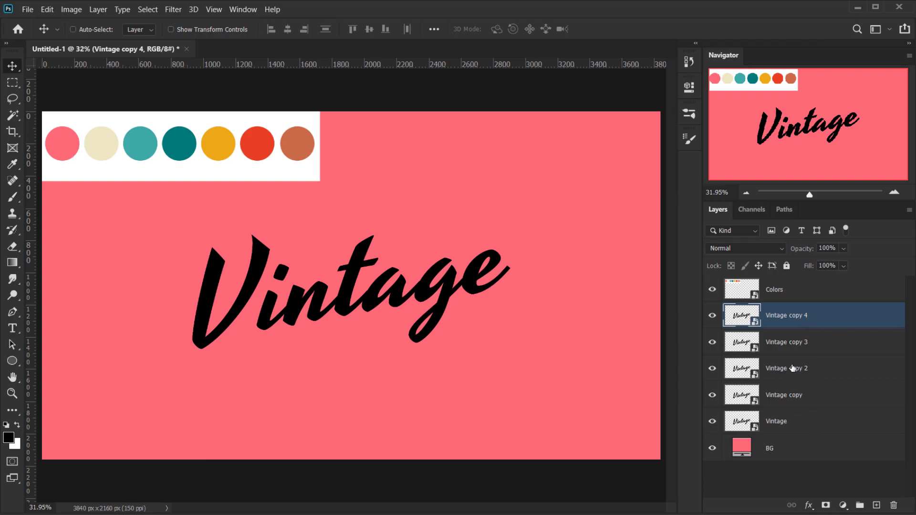
Rename the five Vintage layers from top to bottom as FRont, Shape 1, Shape 2, Shape 3 and Shape 4.
double_click(790, 317)
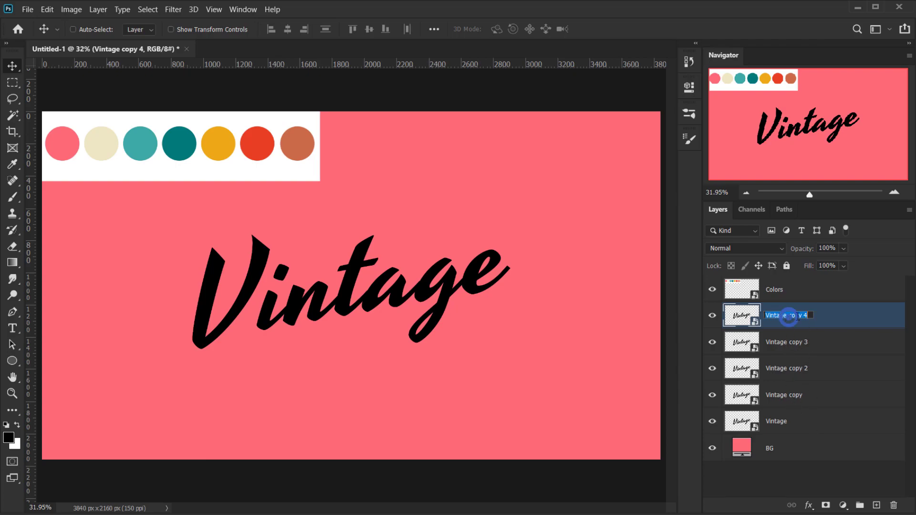
type("FRont")
key("Return")
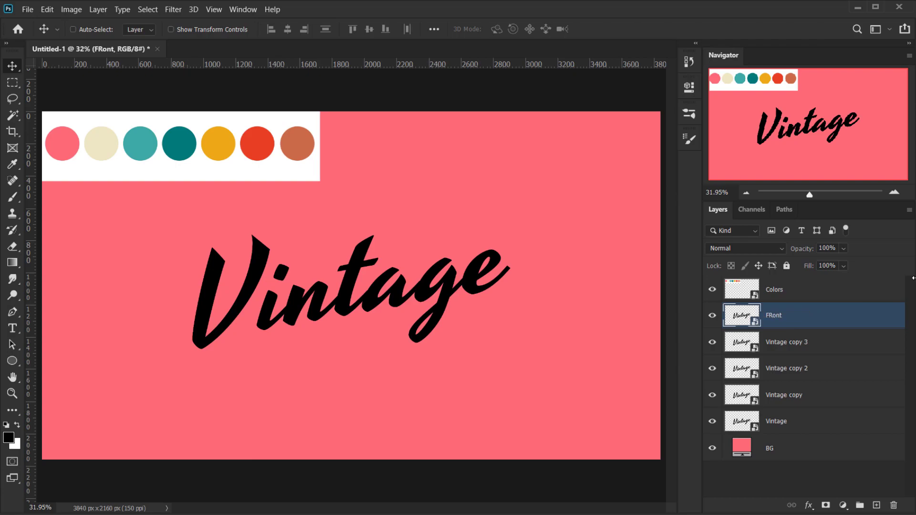
double_click(794, 342)
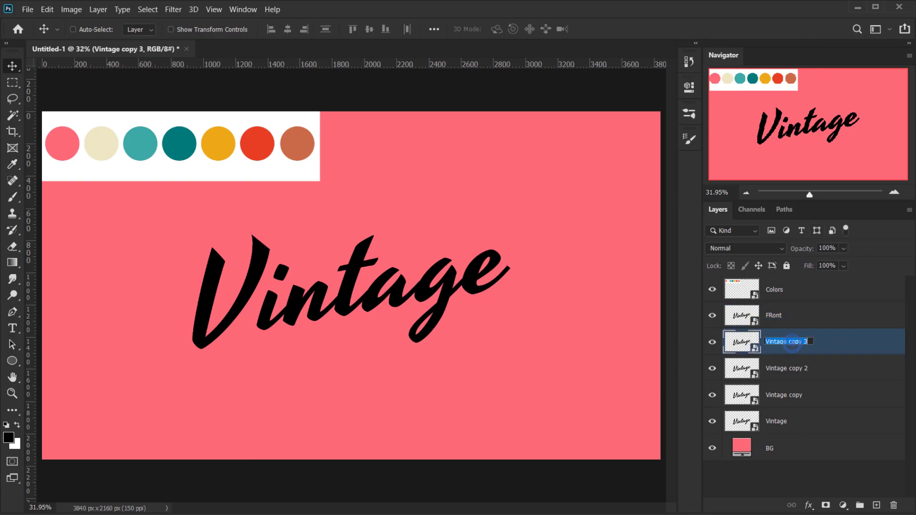
type("Sh")
key("shift+Tab")
key("Tab")
key("Tab")
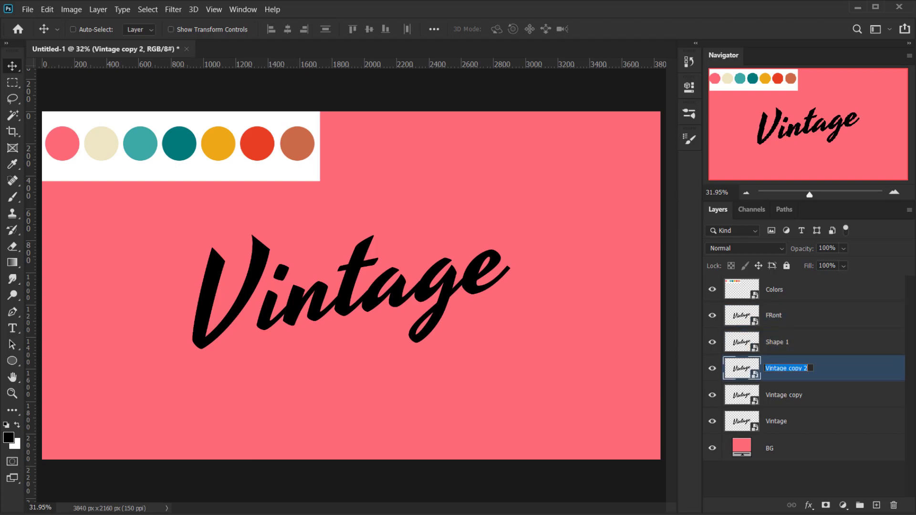
type("S")
key("Tab")
type("A")
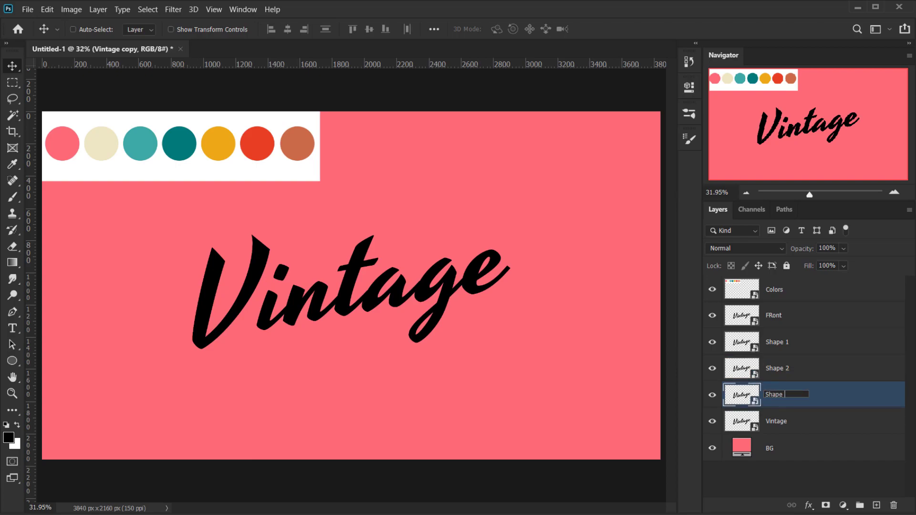
key("Tab")
type("S")
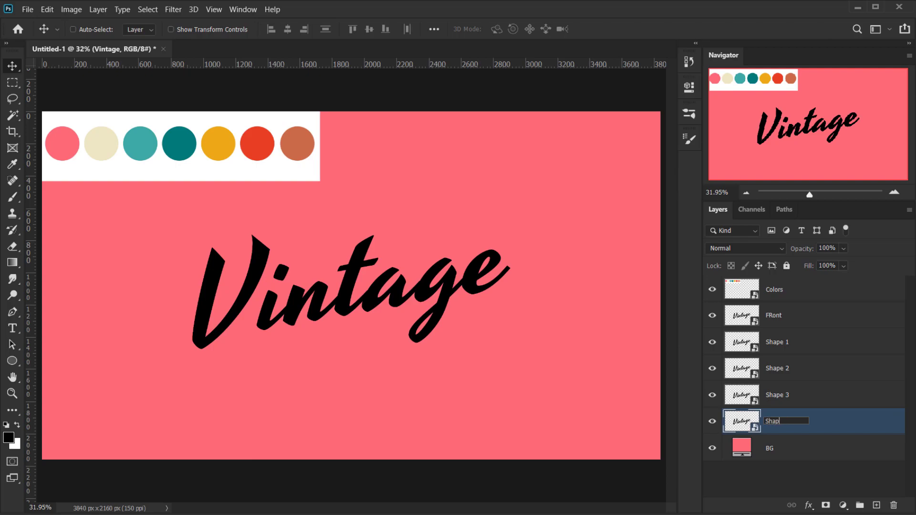
key("Return")
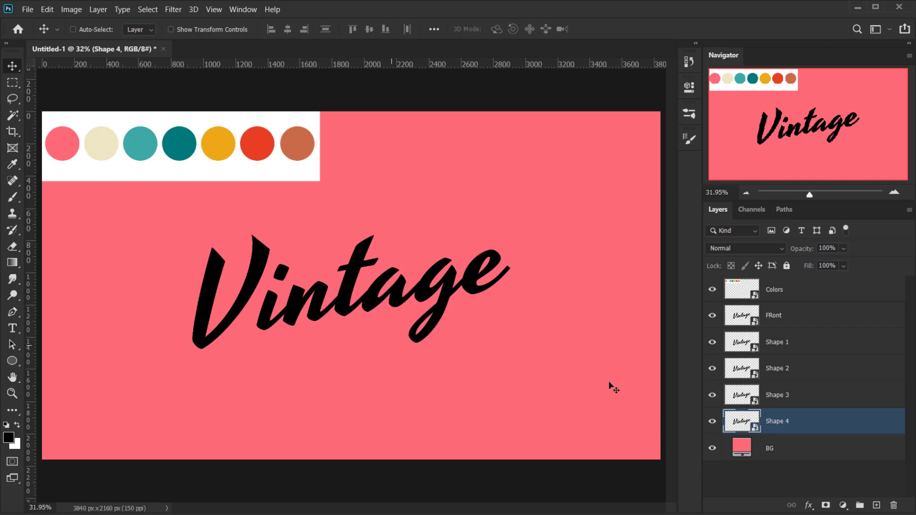
Hide the layers Shape 1 through Shape 4 and rename the FRont layer to Front Color.
left_click(795, 322)
left_click_drag(712, 347, 713, 422)
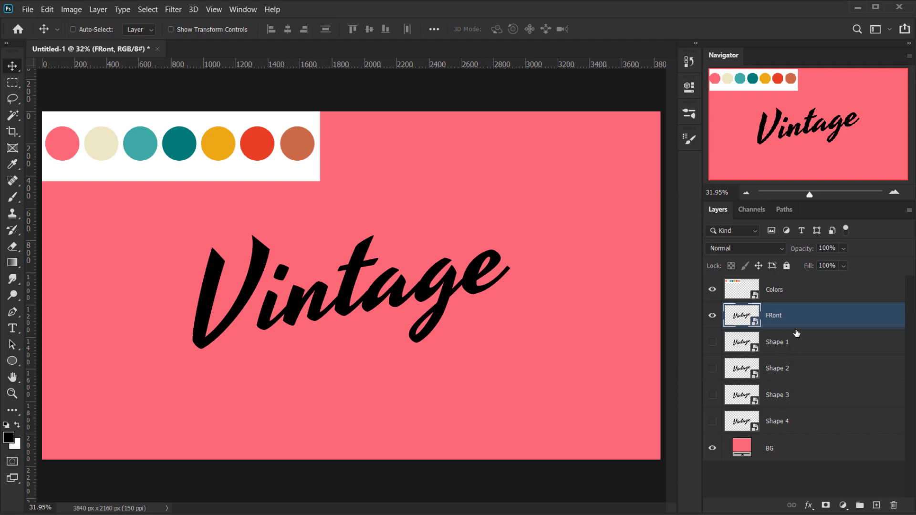
double_click(786, 315)
type("Fro")
key("Return")
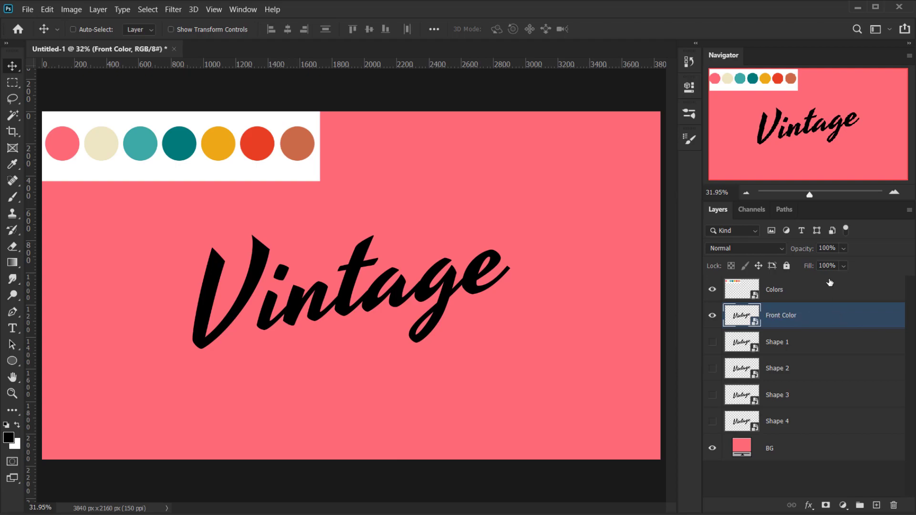
Add a Color Overlay to the Front Color layer using the palette's cream color (ece6c2).
left_click(809, 506)
left_click(836, 390)
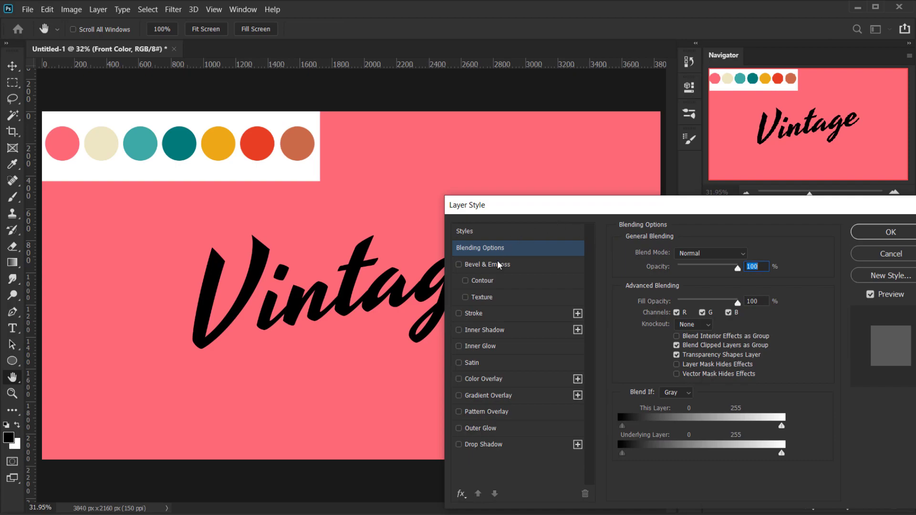
left_click(487, 380)
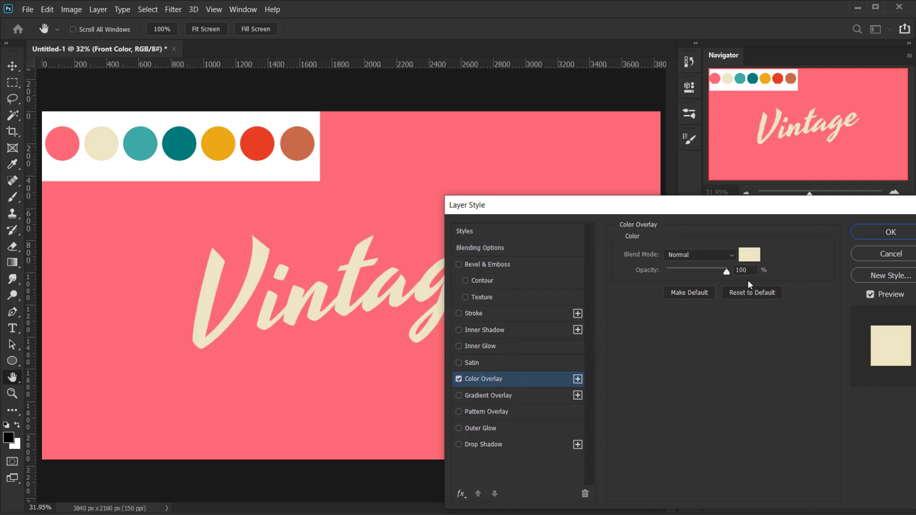
left_click(750, 255)
left_click(103, 133)
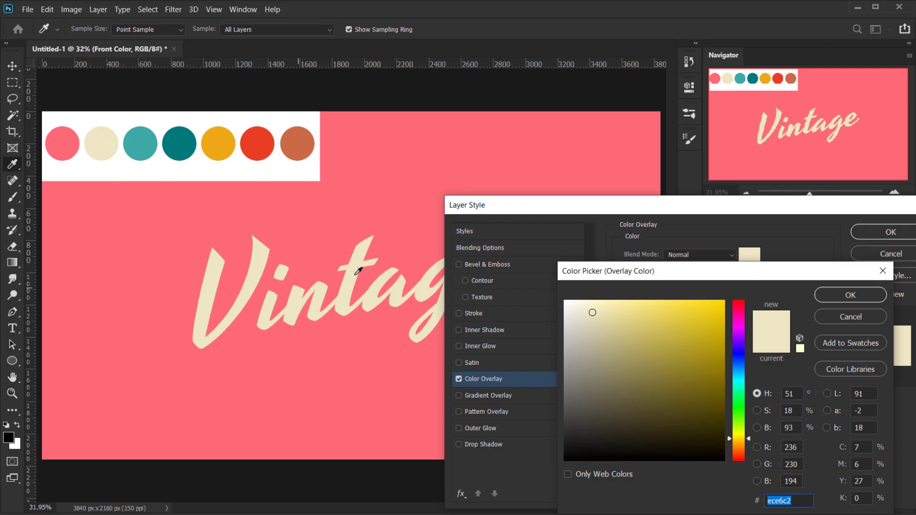
left_click(865, 300)
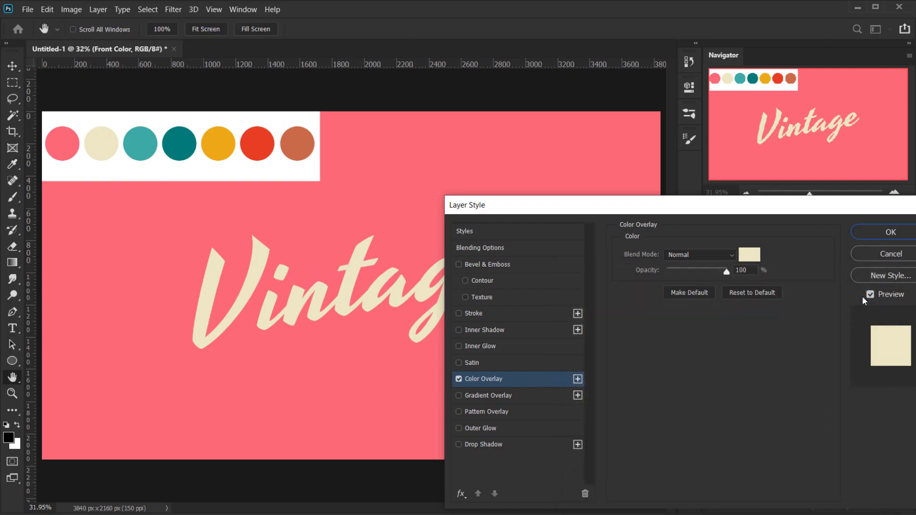
Add a Drop Shadow to the Front Color layer with distance 1 px, size 7 px and noise 5%.
left_click(488, 448)
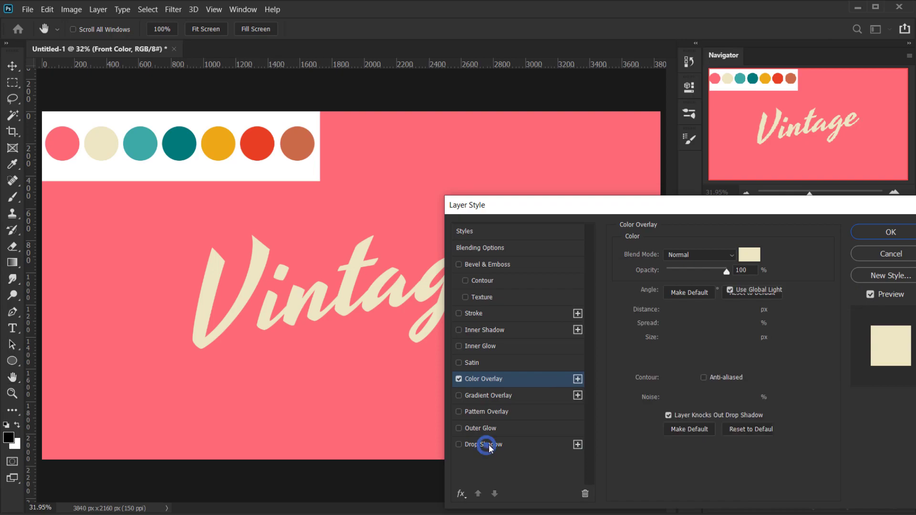
left_click_drag(673, 210, 721, 201)
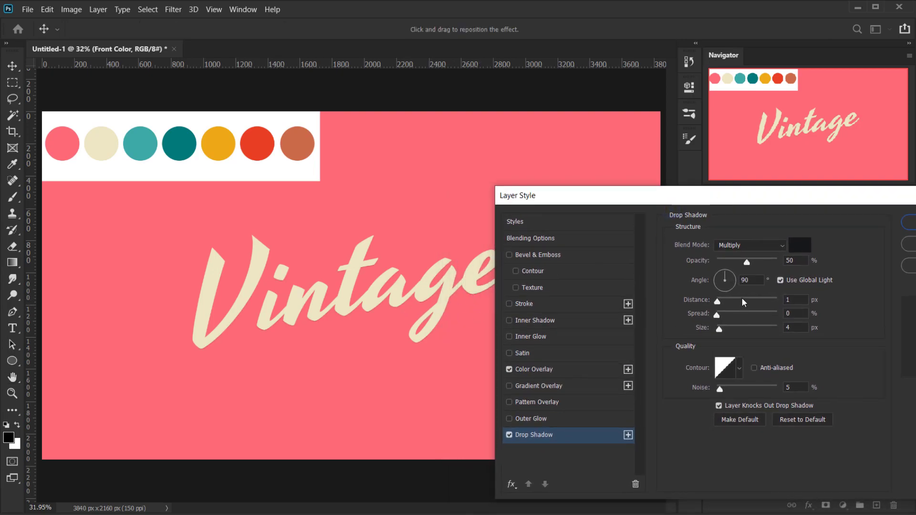
left_click(721, 327)
left_click(794, 299)
left_click(795, 388)
left_click_drag(794, 197, 758, 201)
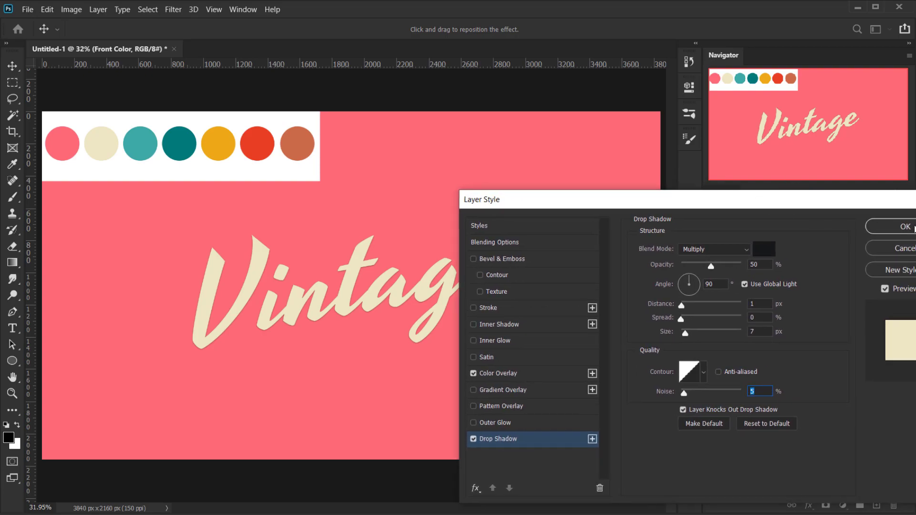
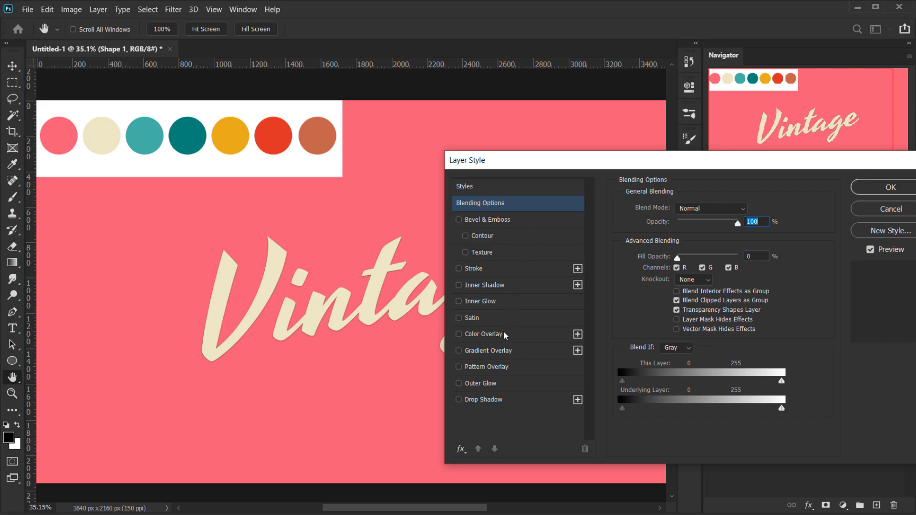
Add a Color Overlay to the Shape 1 layer using the palette's light teal (3da8a5).
left_click(484, 335)
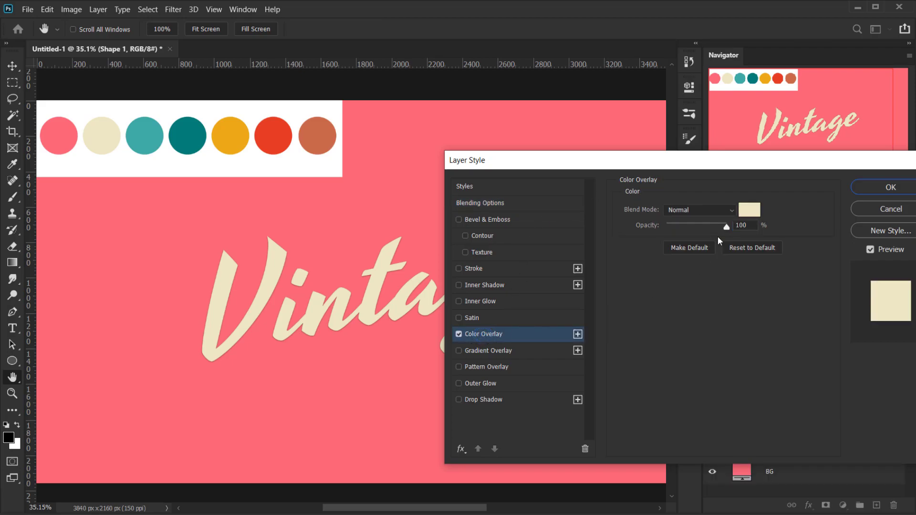
left_click(749, 210)
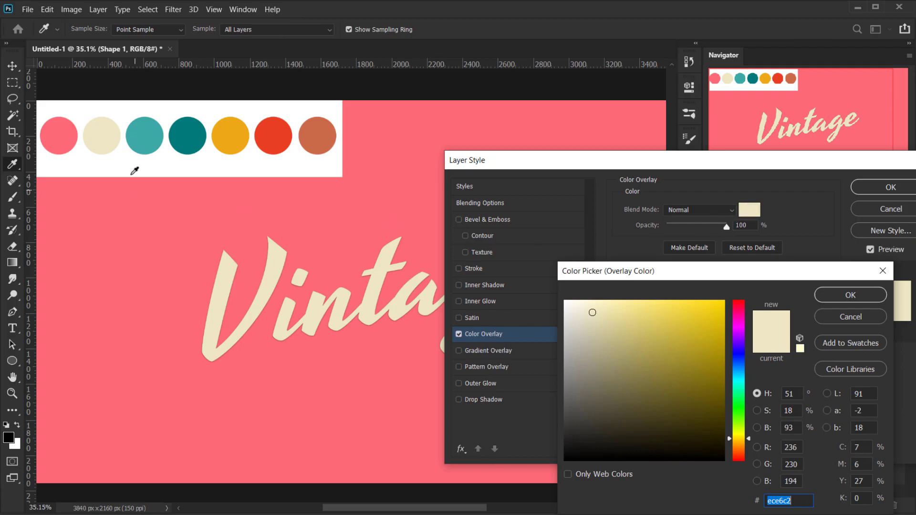
left_click(144, 128)
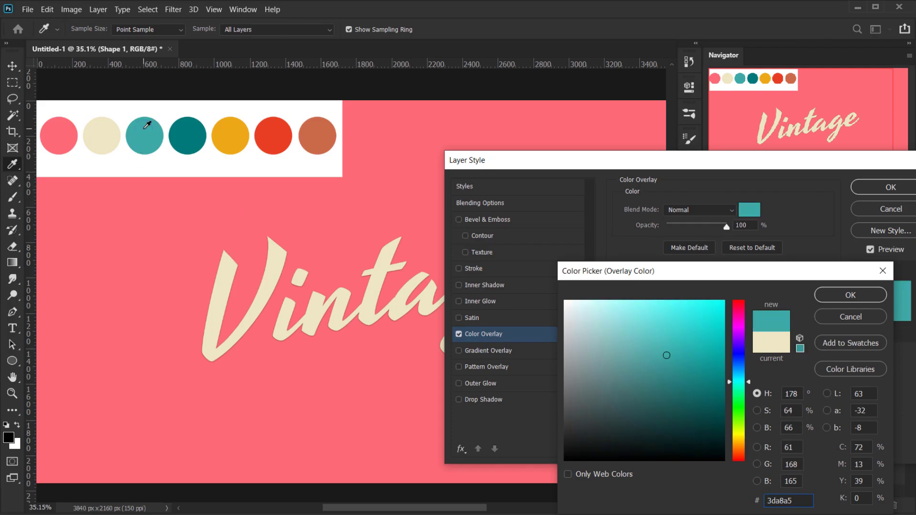
left_click(845, 298)
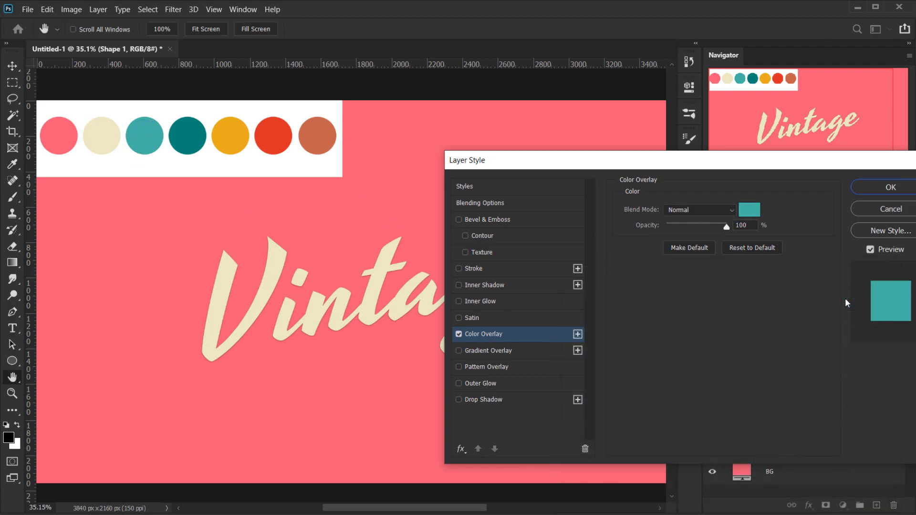
Add a 24 px outside Stroke in the dark teal 01797a to the Shape 1 layer and apply its layer styles.
left_click(482, 269)
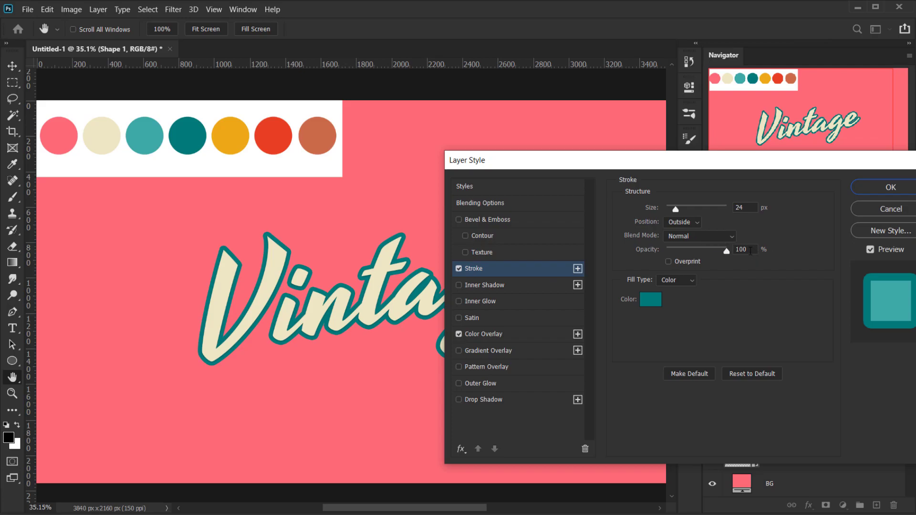
left_click(651, 299)
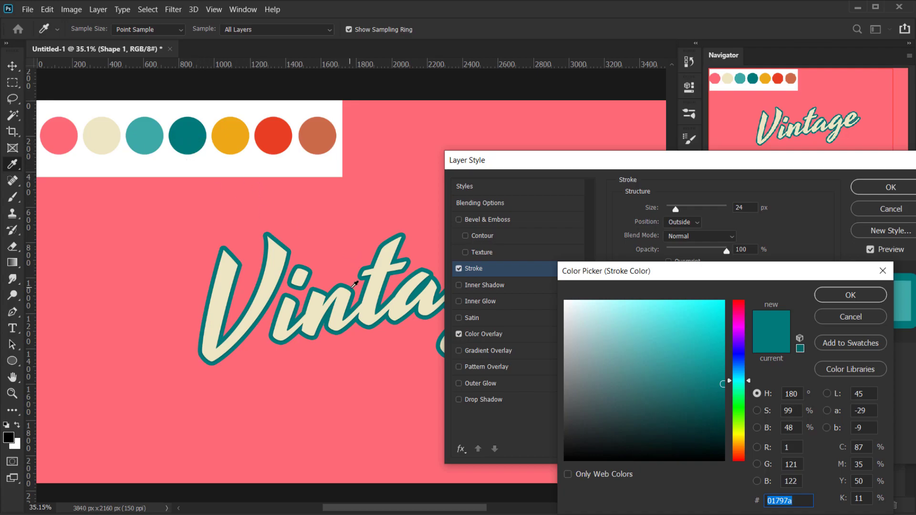
left_click(853, 296)
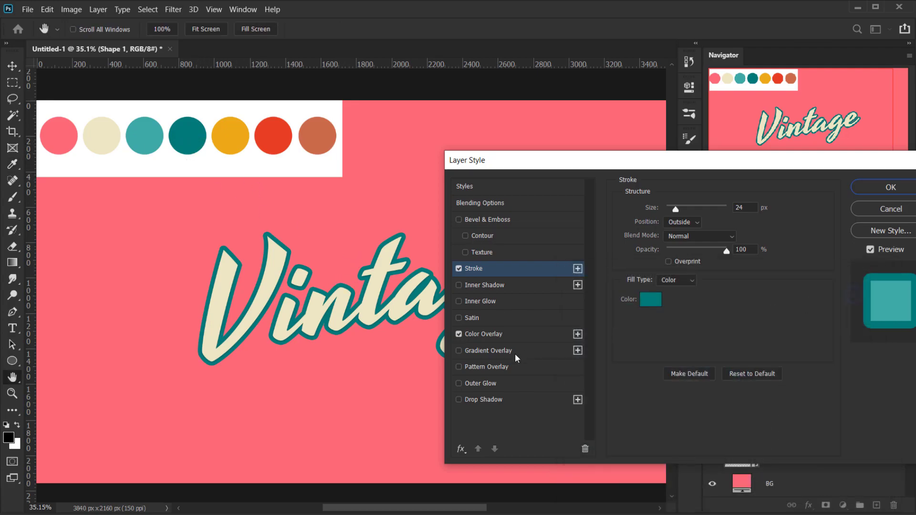
left_click(891, 187)
Offset the Shape 1 layer with Free Transform by about 22 px to the right and 12 px down behind the front text.
key("ctrl+0")
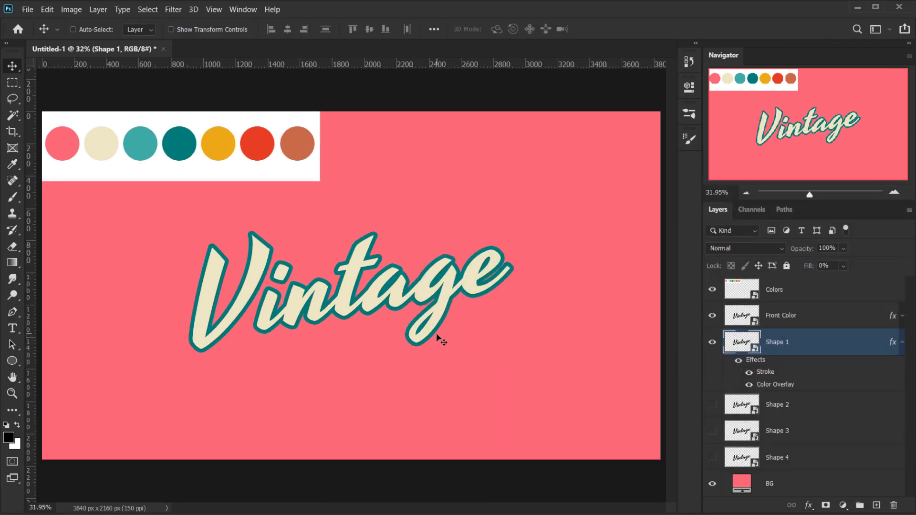
key("ctrl+t")
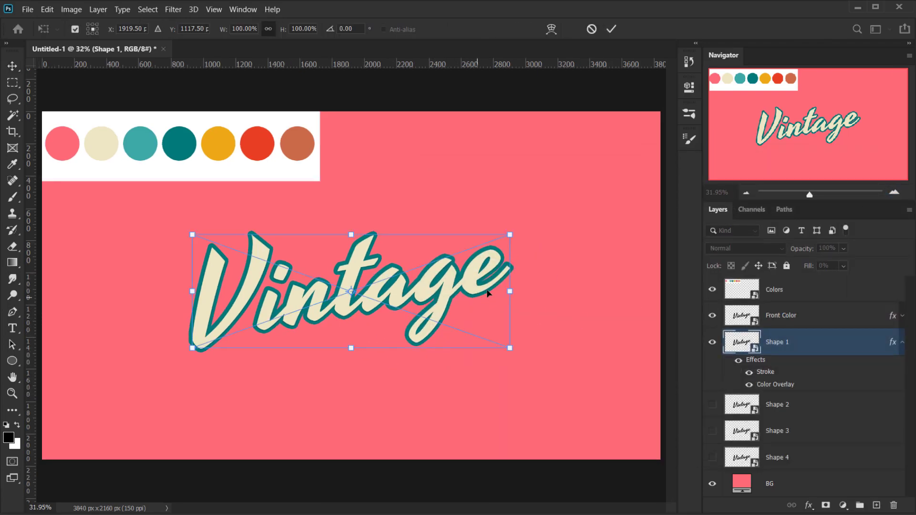
left_click_drag(489, 296, 493, 299)
scroll(394, 329, "up", 3)
left_click_drag(386, 327, 390, 319)
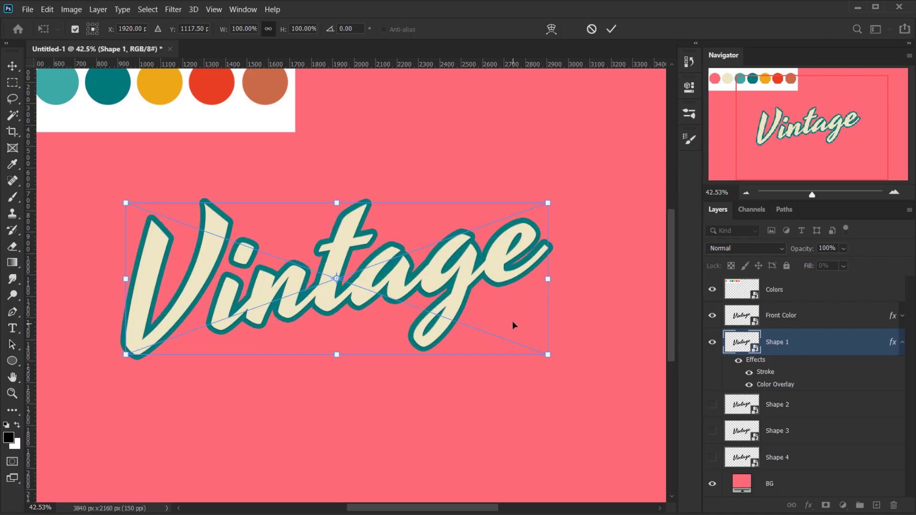
key("Right")
key("Right")
key("Right")
key("Right")
key("Down")
key("Down")
key("Down")
key("Down")
key("Down")
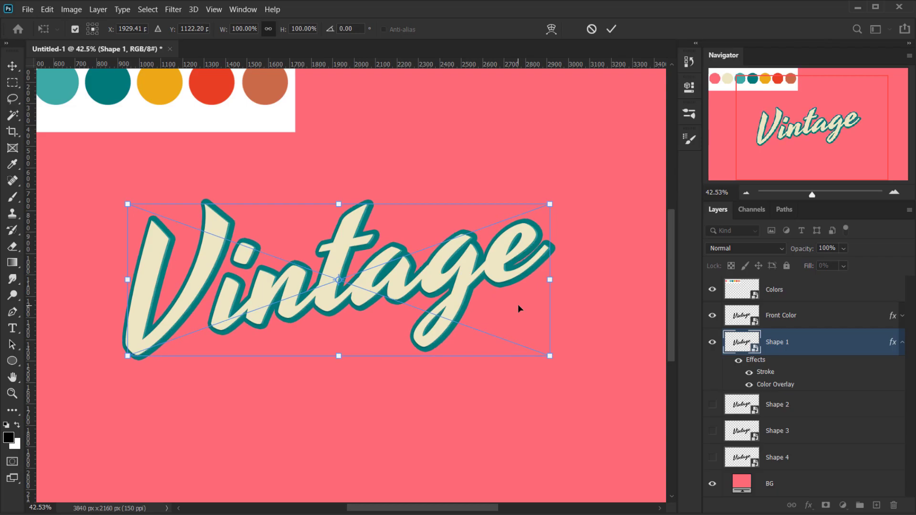
key("Right")
key("Right")
key("Right")
key("Right")
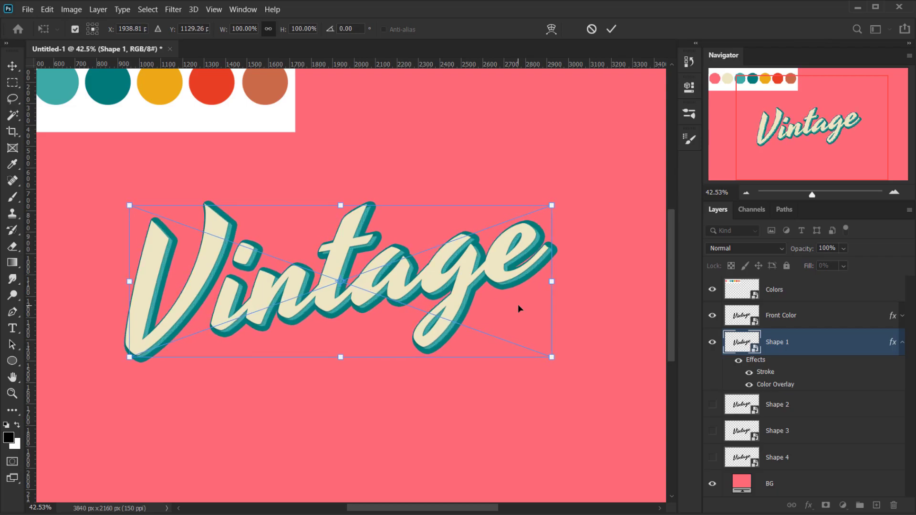
key("Right")
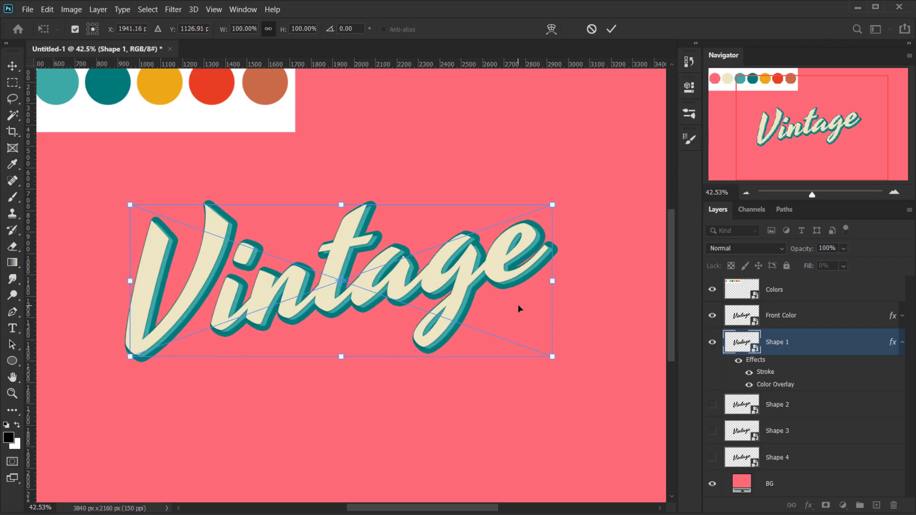
key("Down")
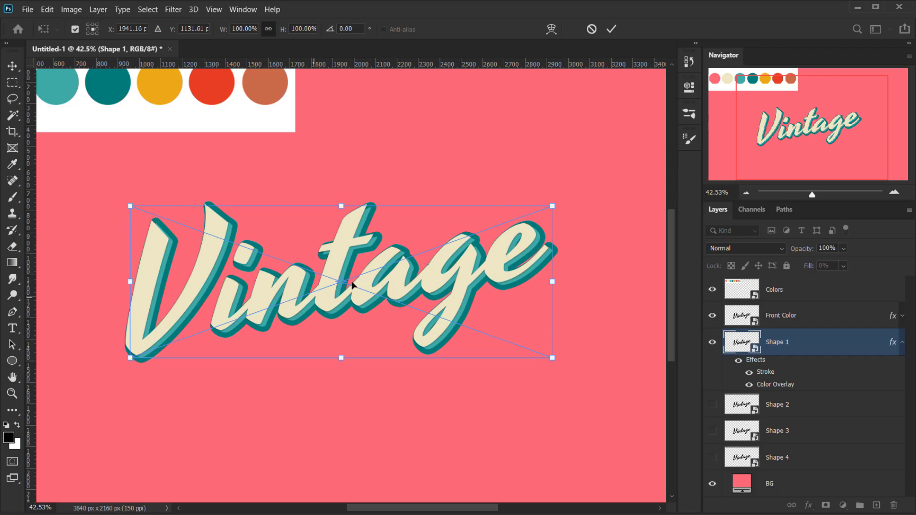
key("Up")
key("Right")
key("Right")
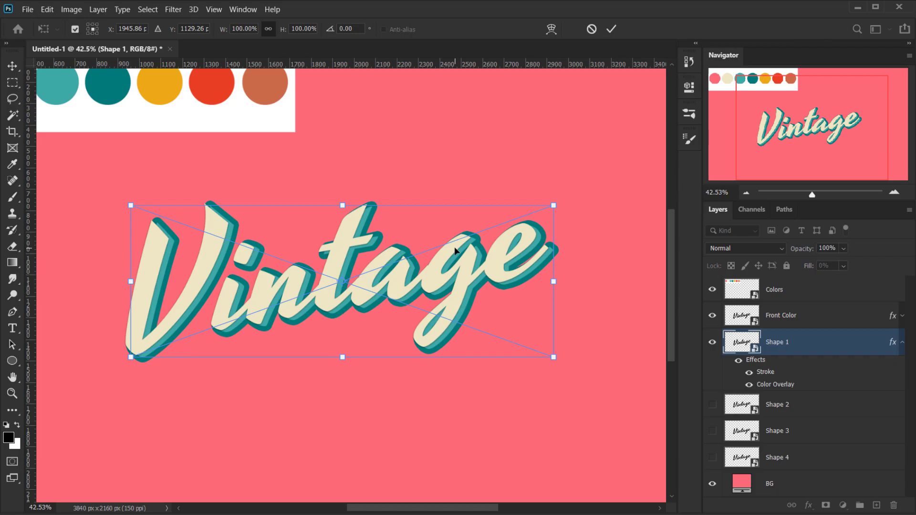
key("Left")
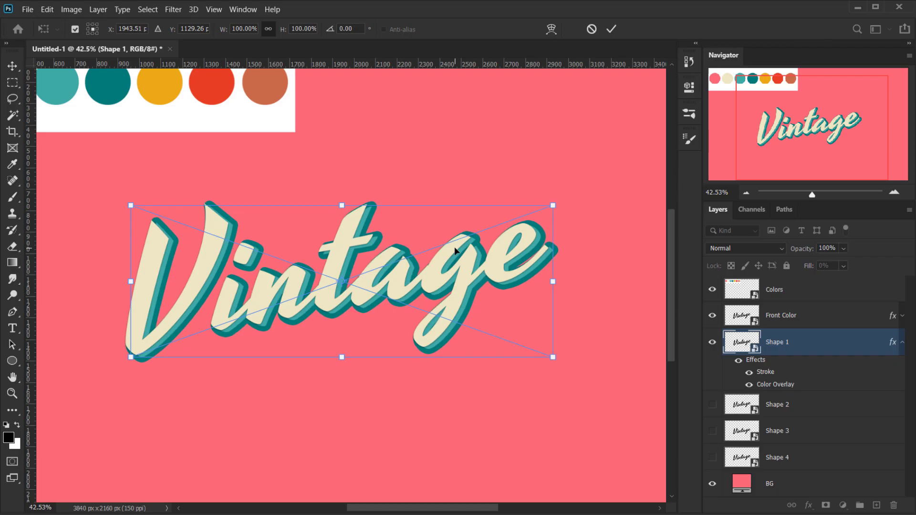
key("Left")
key("Return")
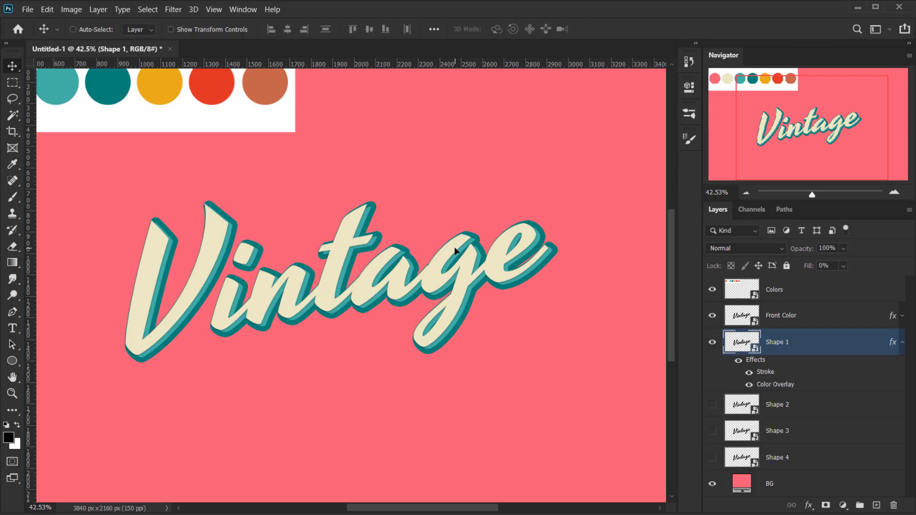
Collapse Shape 1's effects list, show the Shape 2 layer and set its fill to 0%.
scroll(402, 318, "down", 2)
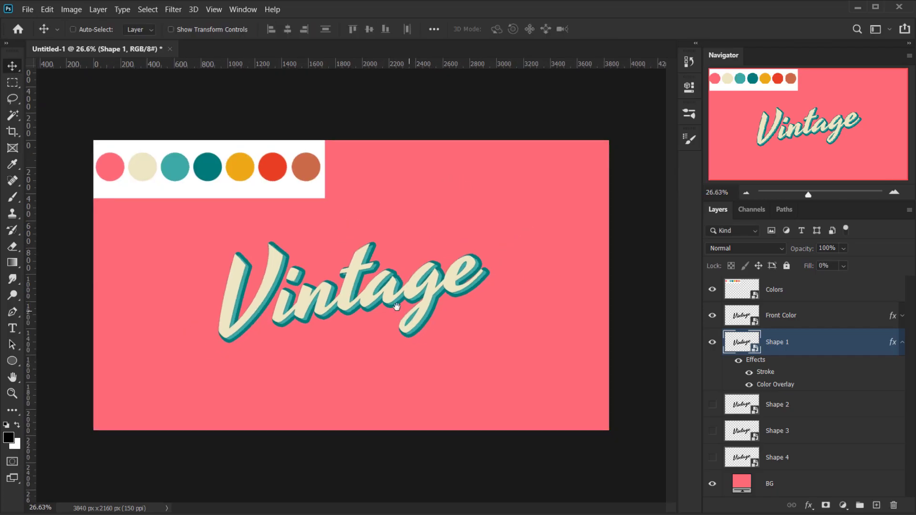
scroll(359, 288, "up", 2)
left_click_drag(435, 276, 368, 231)
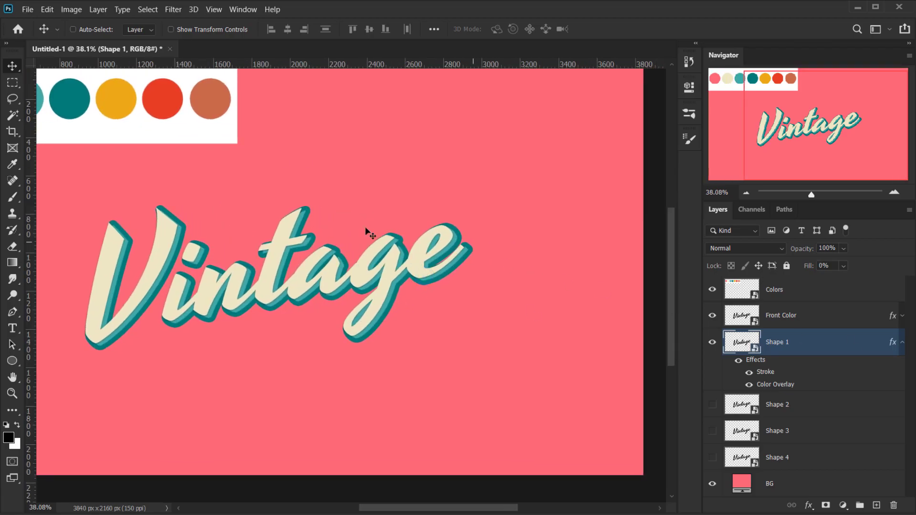
left_click(901, 344)
left_click(780, 371)
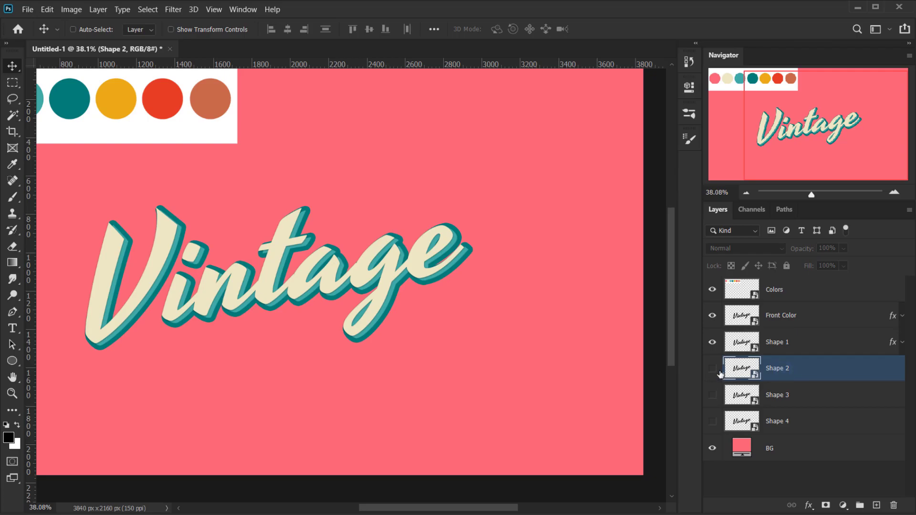
left_click(714, 371)
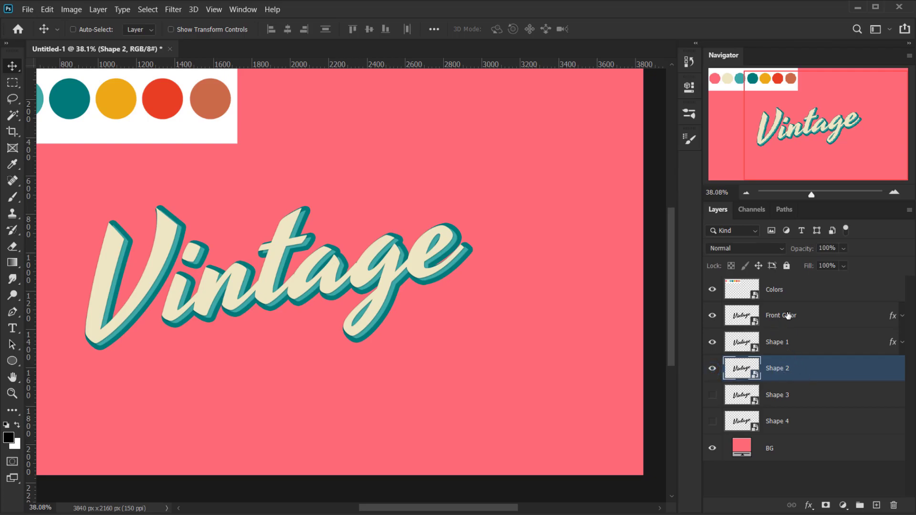
left_click_drag(810, 270, 593, 266)
Add a 24 px outside Stroke to the Shape 2 layer in the palette's yellow-orange (eda918).
left_click_drag(193, 185, 321, 229)
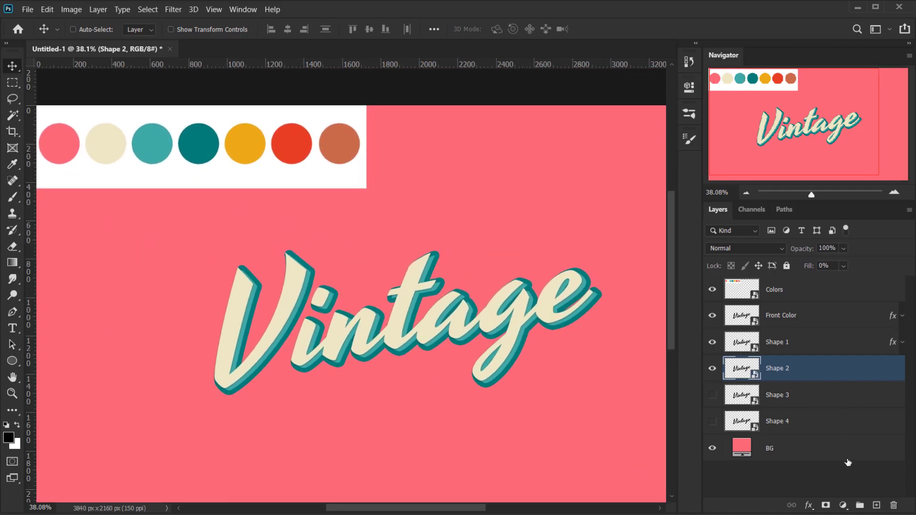
left_click(808, 507)
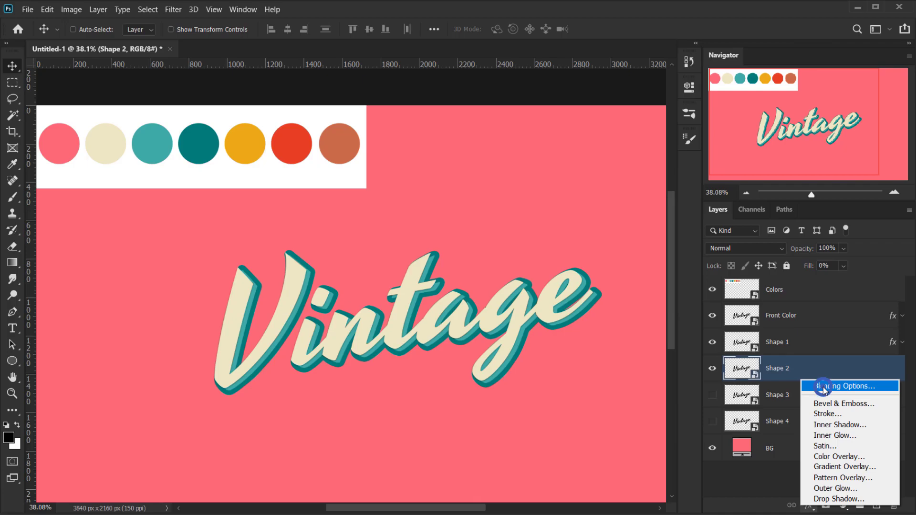
left_click(822, 384)
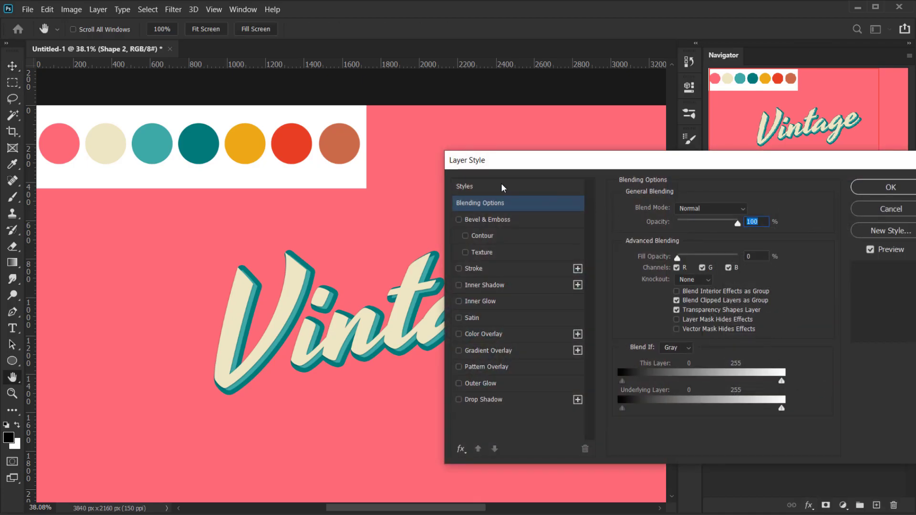
left_click(486, 271)
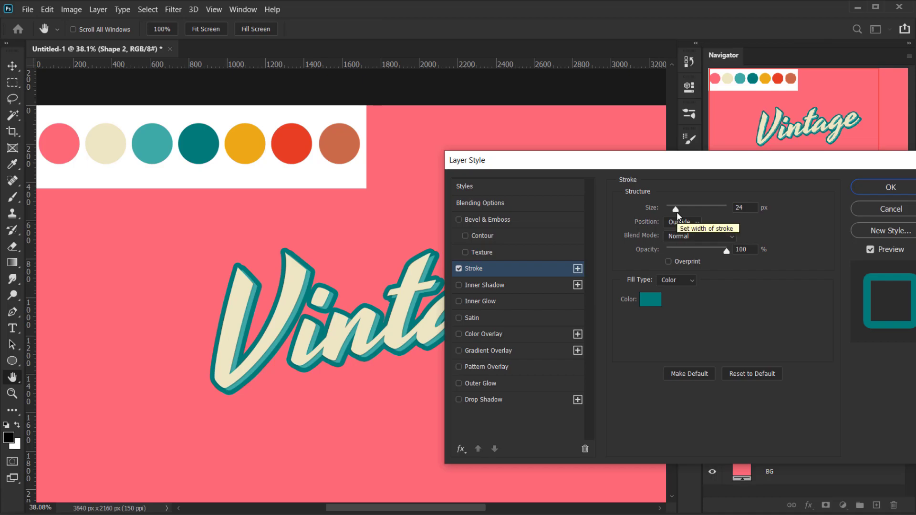
left_click(650, 300)
left_click(242, 147)
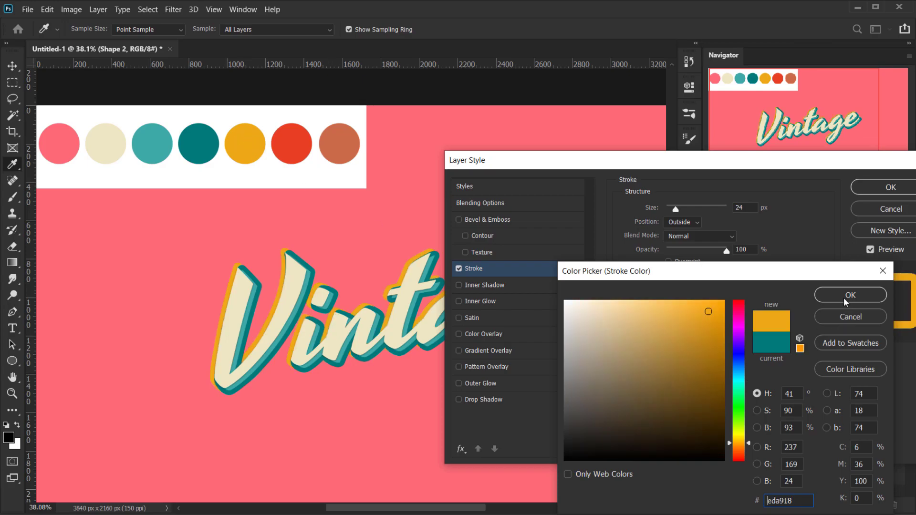
left_click(846, 298)
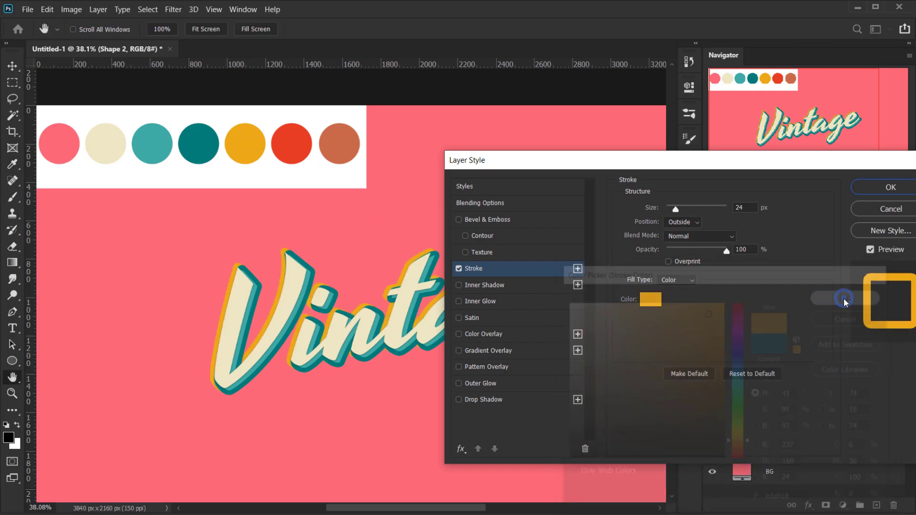
Add a Color Overlay to the Shape 2 layer in the same yellow-orange (eda918) and apply its layer styles.
left_click(493, 334)
left_click(752, 210)
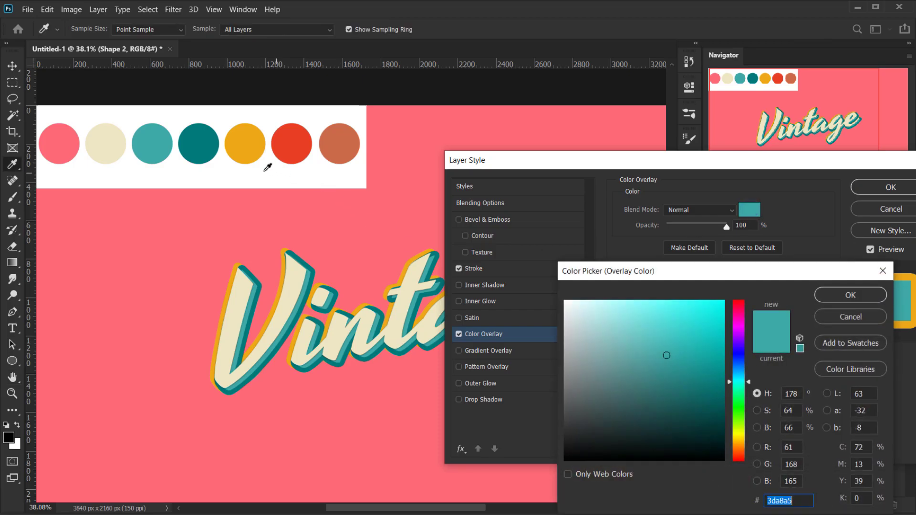
left_click(244, 146)
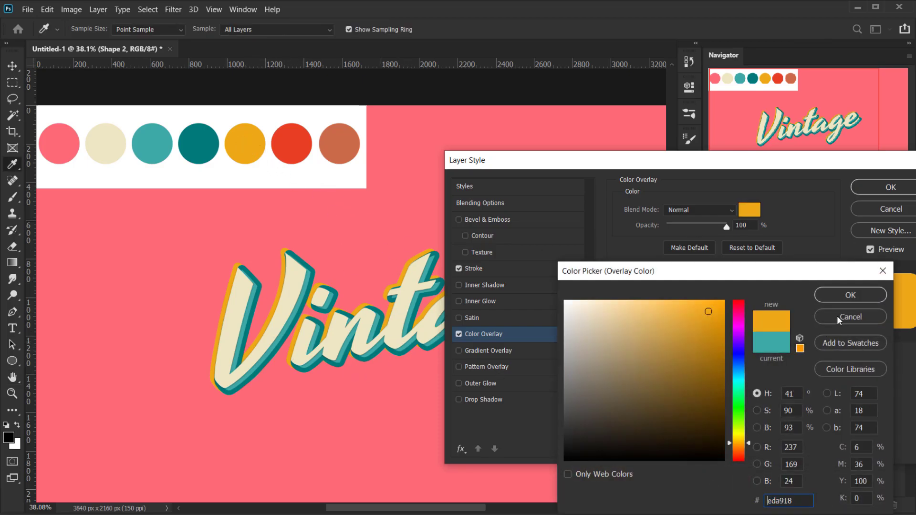
left_click(851, 294)
left_click(888, 187)
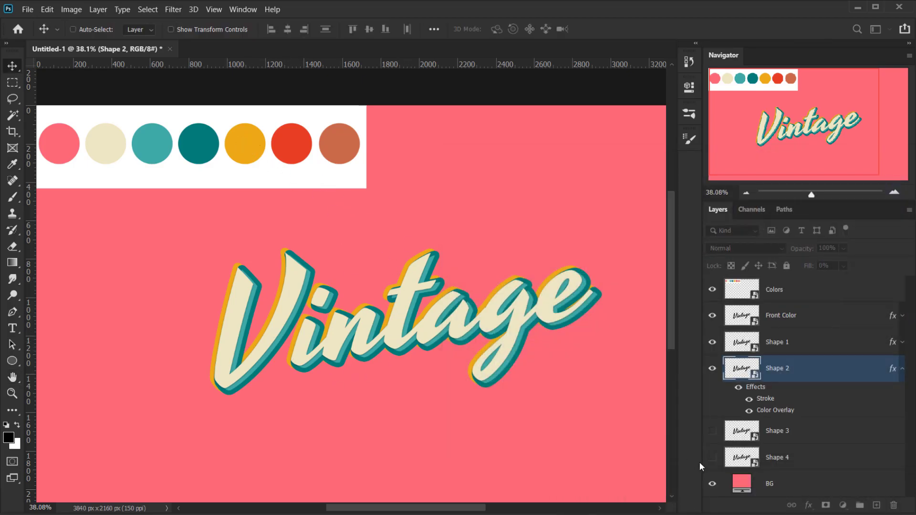
Move the Shape 2 layer slightly right and down so its yellow-orange edge extends past Shape 1.
left_click_drag(399, 348, 414, 358)
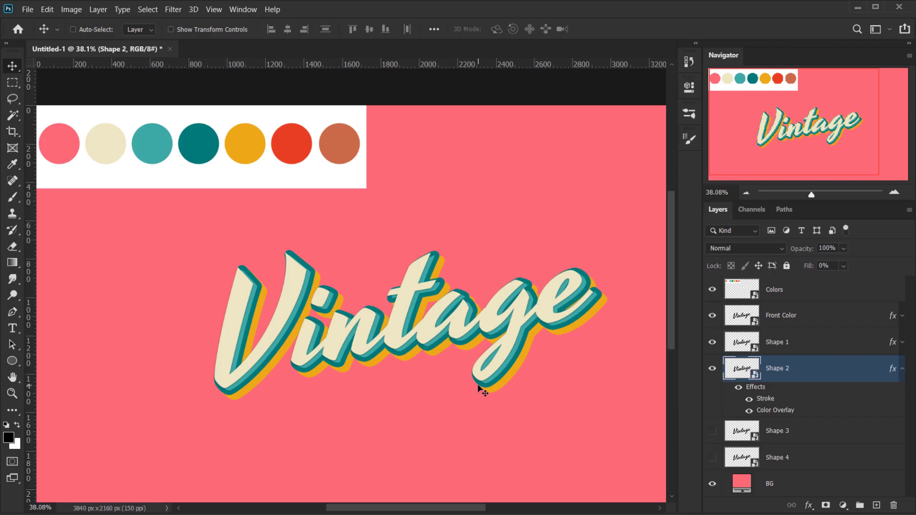
Reposition the Shape 2 layer closer to Shape 1 so only a thin yellow-orange edge shows along the lower right of the lettering.
scroll(482, 389, "up", 4)
left_click_drag(528, 354, 530, 353)
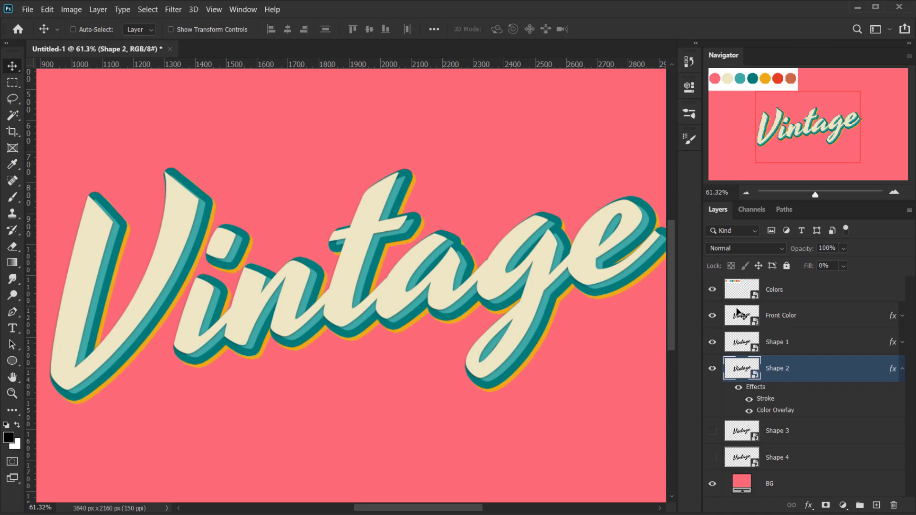
scroll(472, 296, "down", 3)
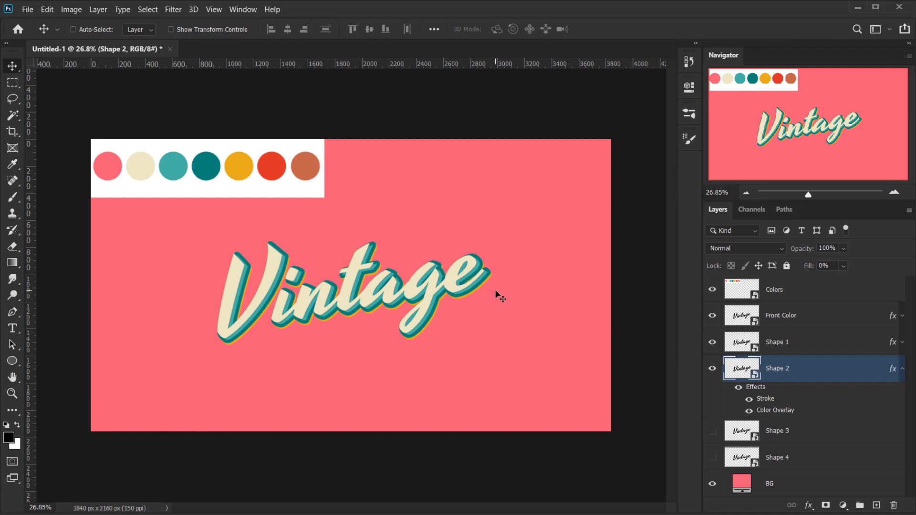
scroll(352, 345, "up", 2)
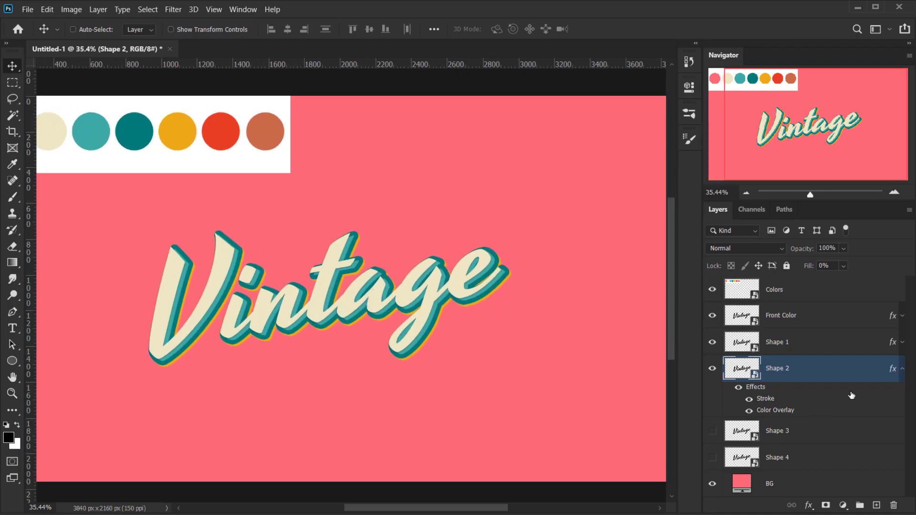
Collapse Shape 2's effects list, show the Shape 3 layer and set its fill to 0%.
left_click(903, 368)
left_click(712, 398)
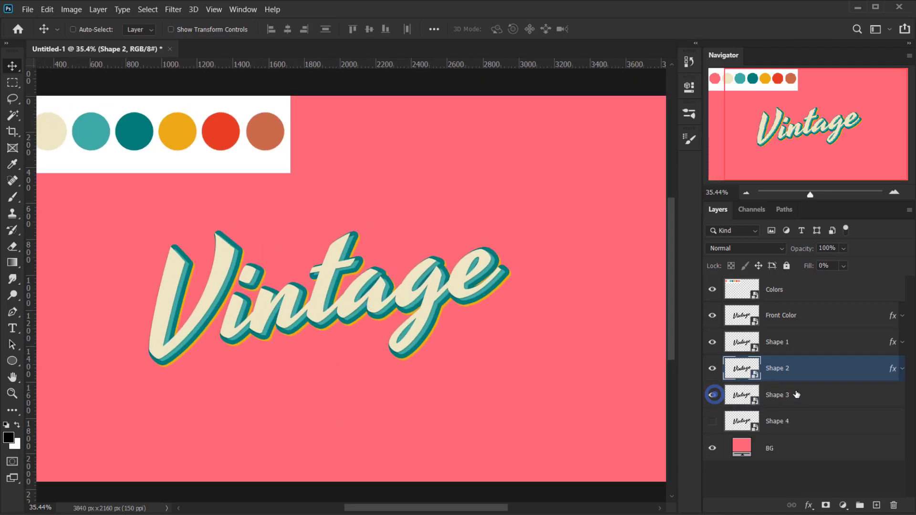
left_click(796, 396)
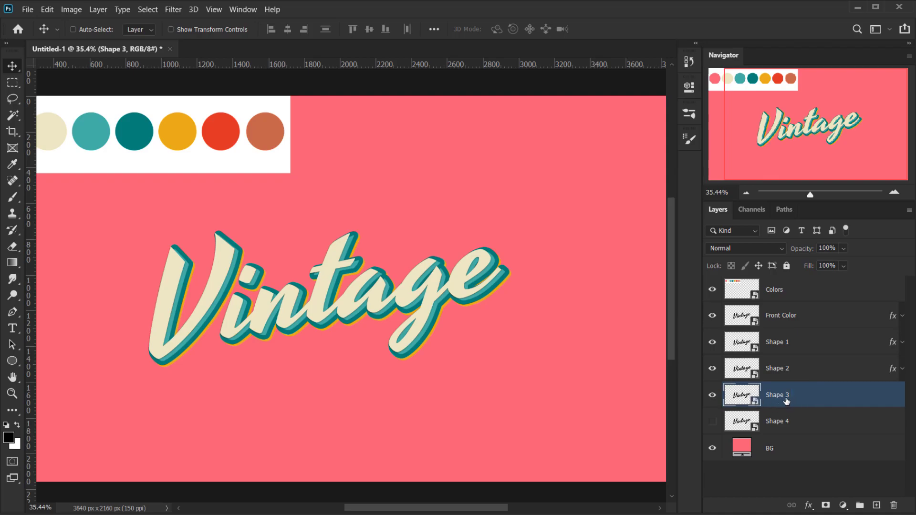
left_click_drag(810, 265, 661, 281)
Add a 24 px outside Stroke to the Shape 3 layer in the palette's red (e94125).
left_click(810, 505)
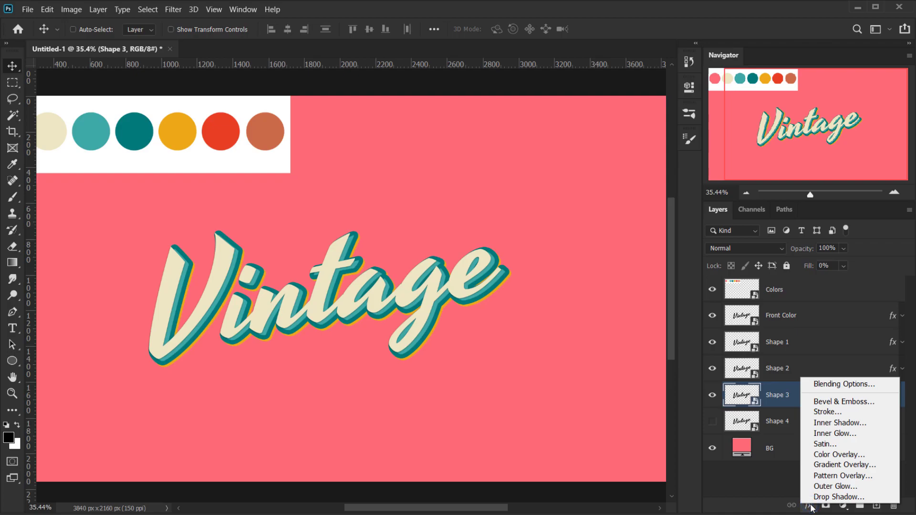
left_click(832, 382)
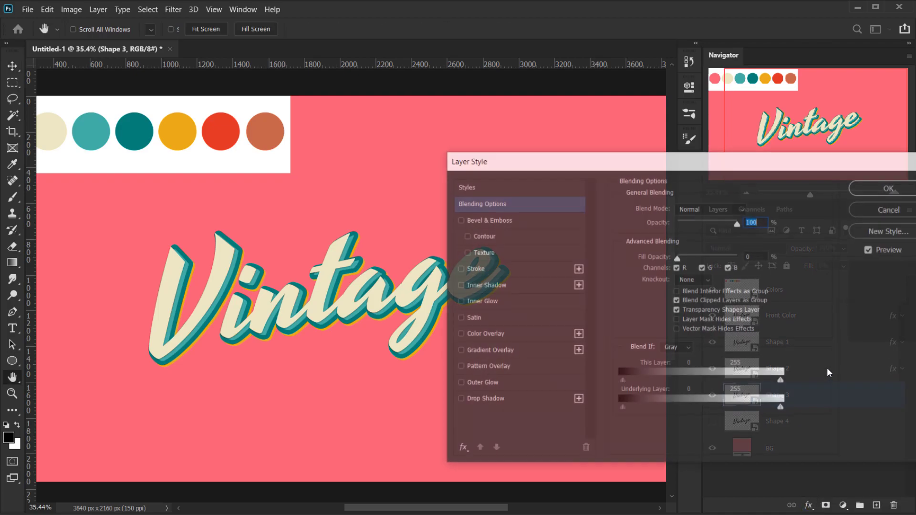
left_click(475, 268)
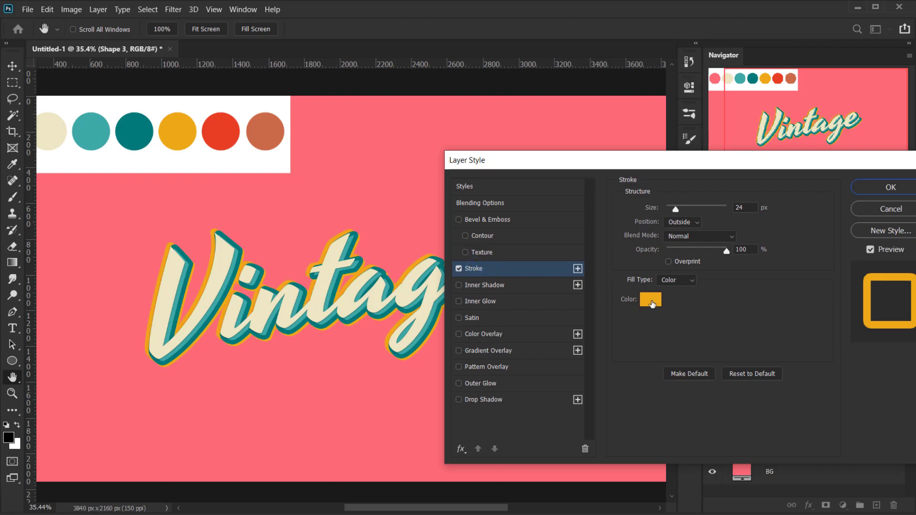
left_click(651, 300)
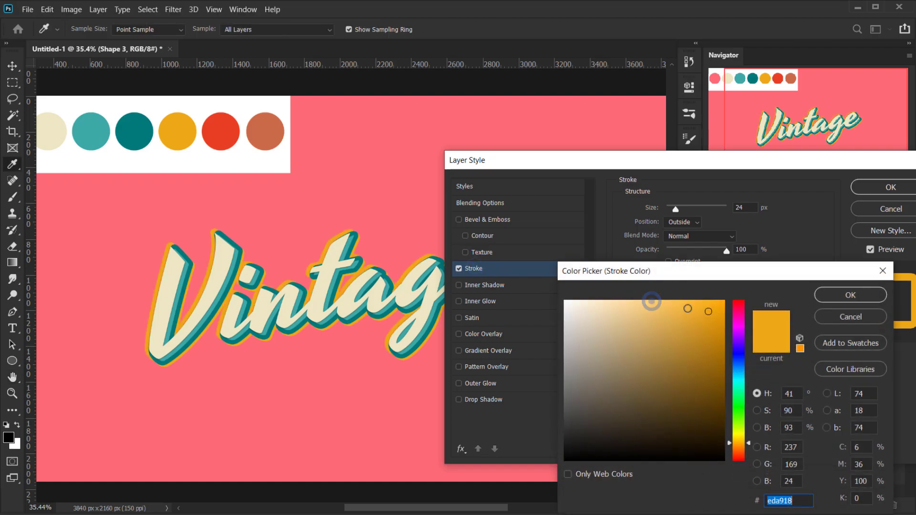
left_click(219, 128)
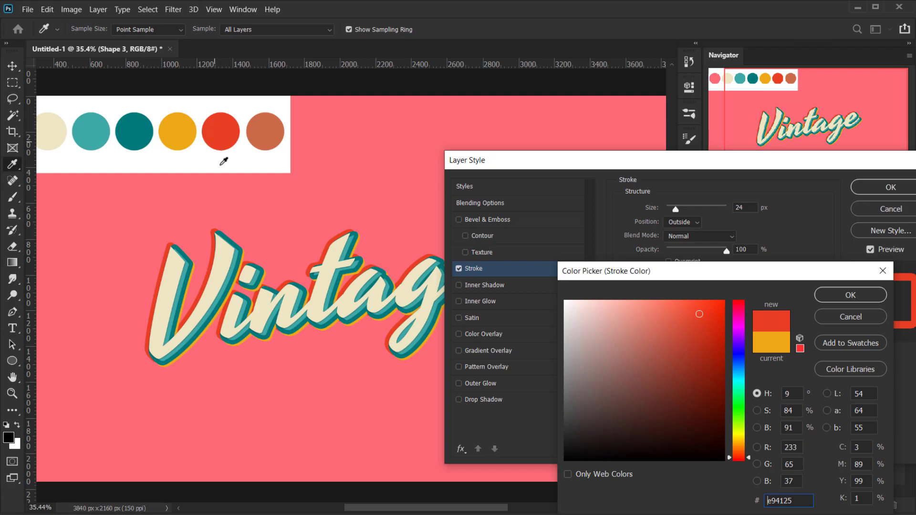
left_click(846, 294)
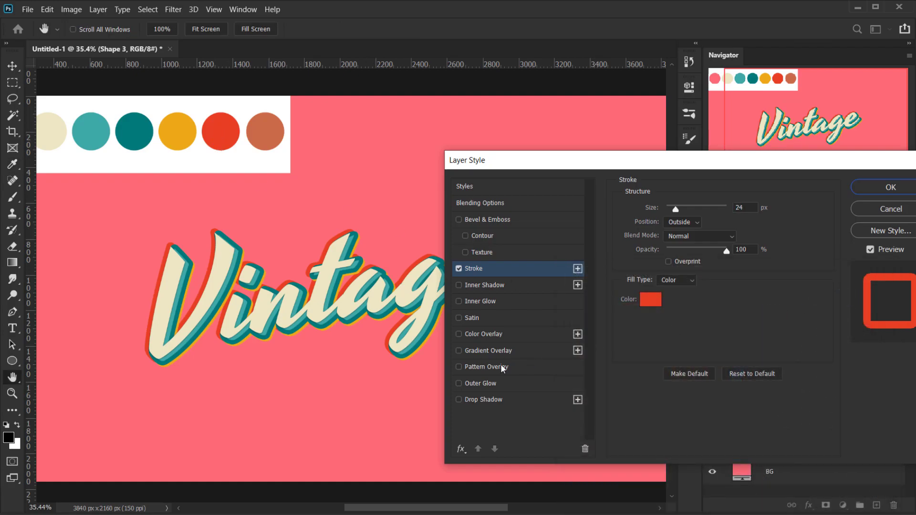
Add a Color Overlay to the Shape 3 layer in the same red (e94125) and apply its layer styles.
left_click(485, 336)
left_click(753, 212)
left_click(220, 130)
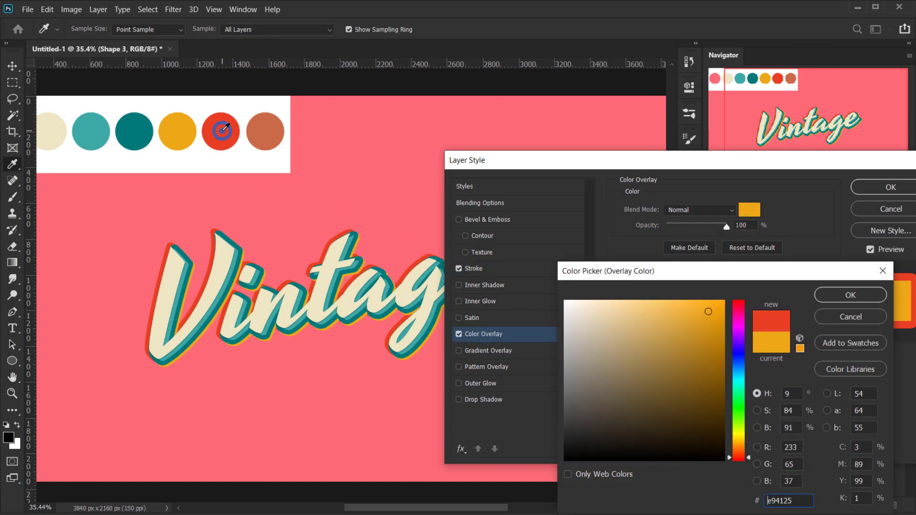
left_click(854, 295)
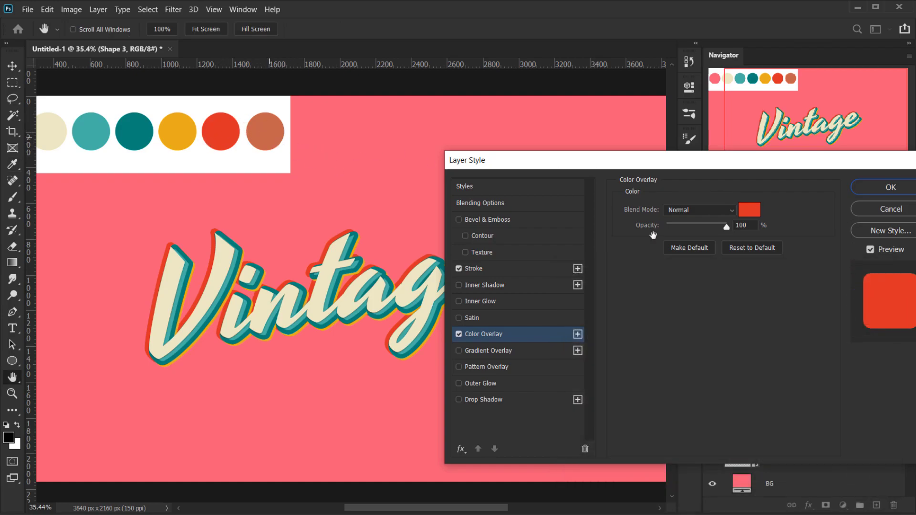
left_click(891, 189)
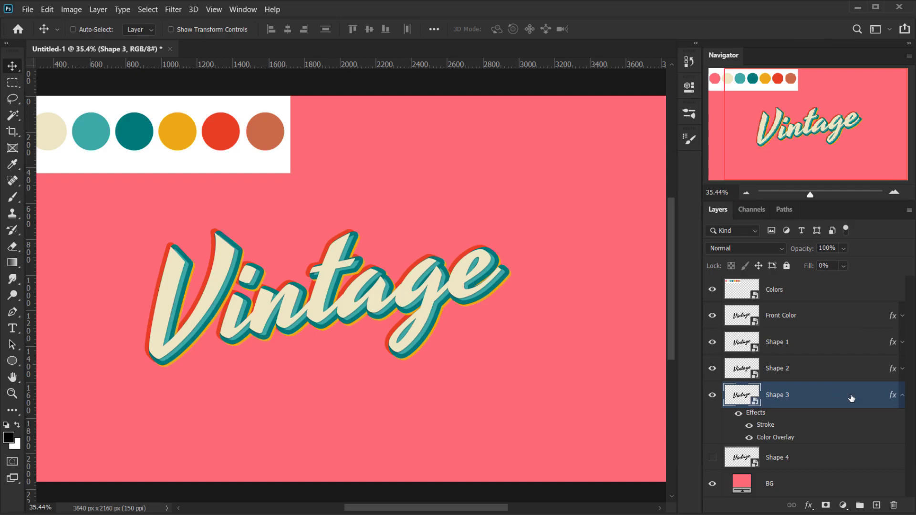
Collapse Shape 3's effects list and move the layer slightly right and down so its red edge extends past Shape 2.
left_click(903, 396)
scroll(359, 308, "up", 1)
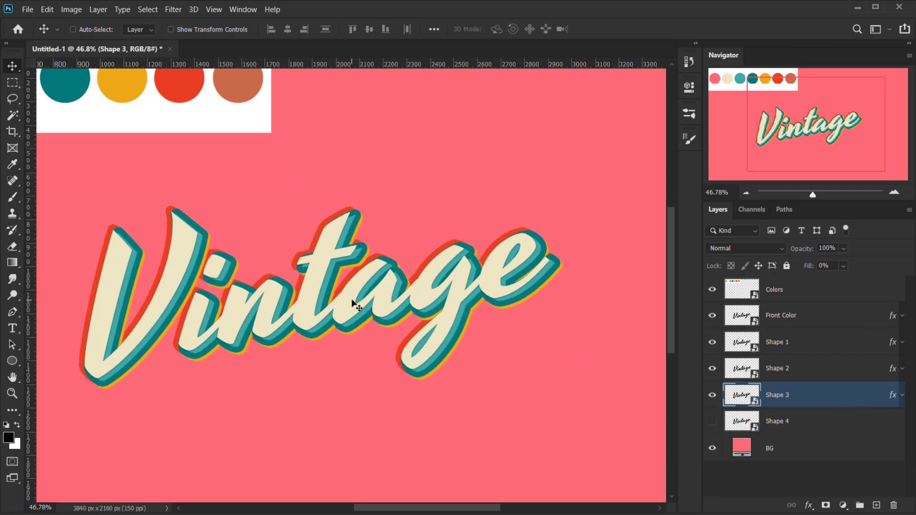
left_click_drag(451, 294, 494, 300)
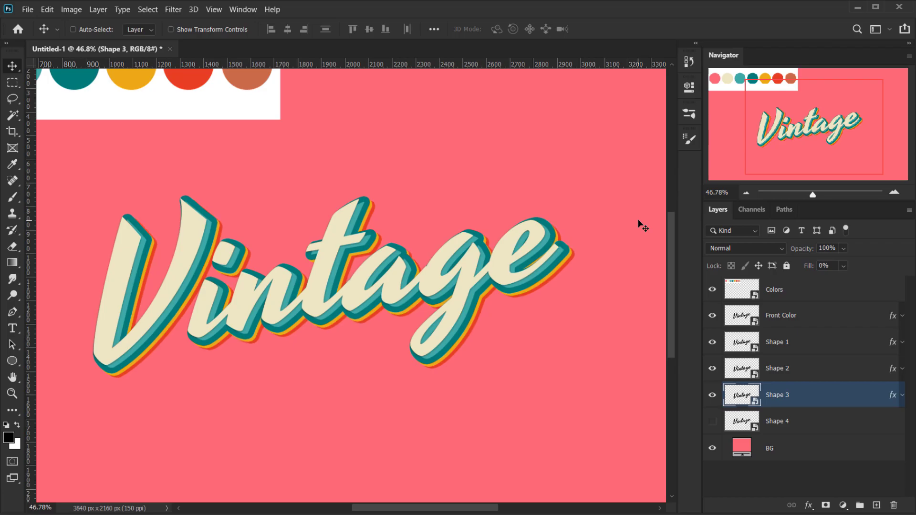
scroll(470, 266, "down", 2)
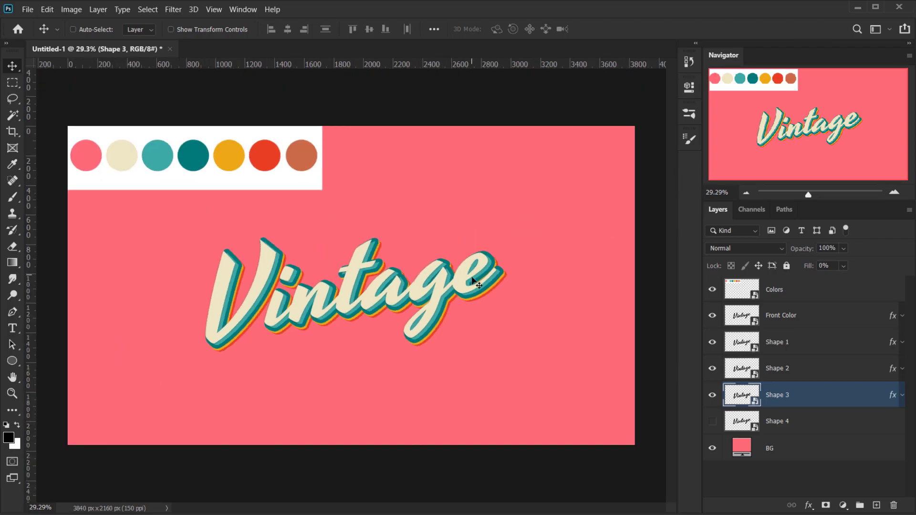
Show the Shape 4 layer and set its fill to 0%.
scroll(371, 332, "up", 1)
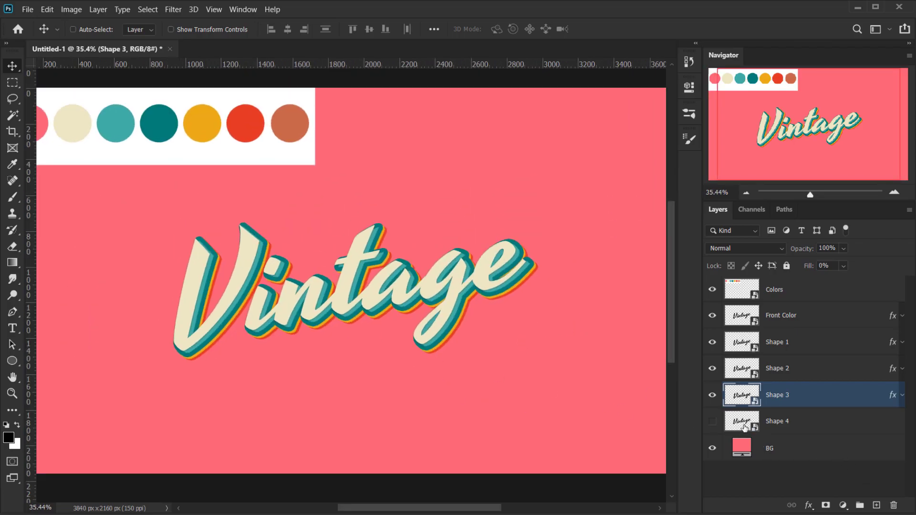
left_click(713, 421)
left_click(787, 421)
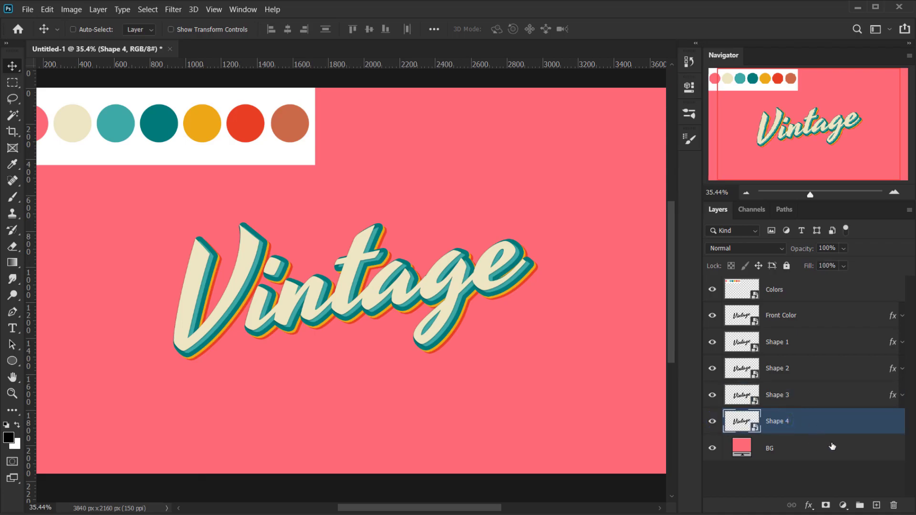
left_click_drag(811, 271, 638, 274)
Add a 24 px outside Stroke to the Shape 4 layer in the palette's brownish orange (cc6b49).
left_click(809, 506)
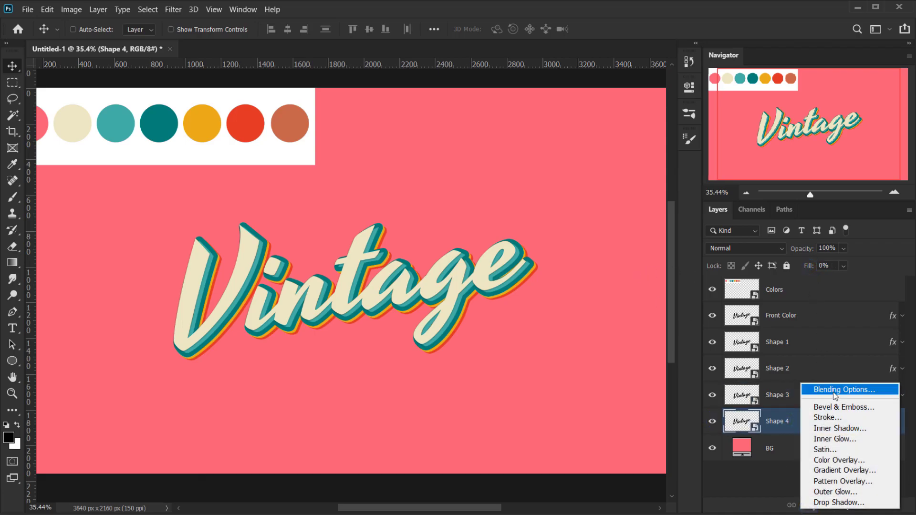
left_click(833, 392)
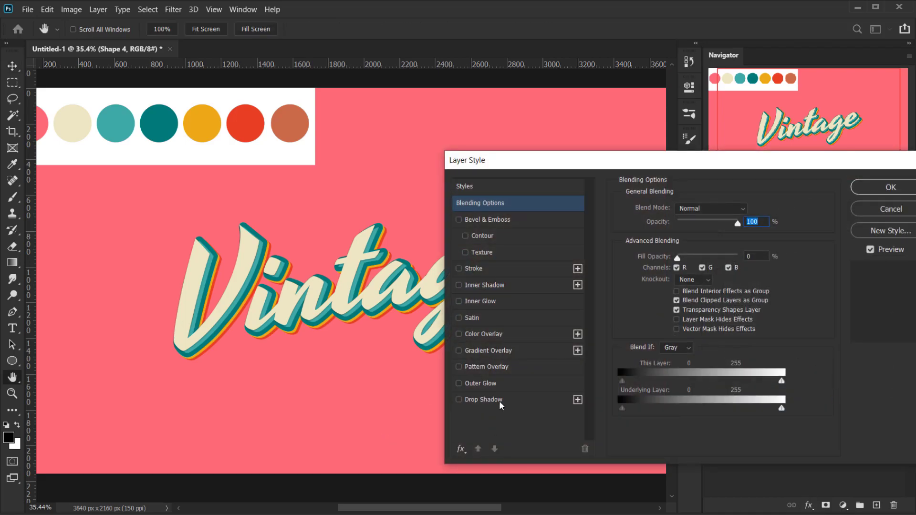
left_click(477, 269)
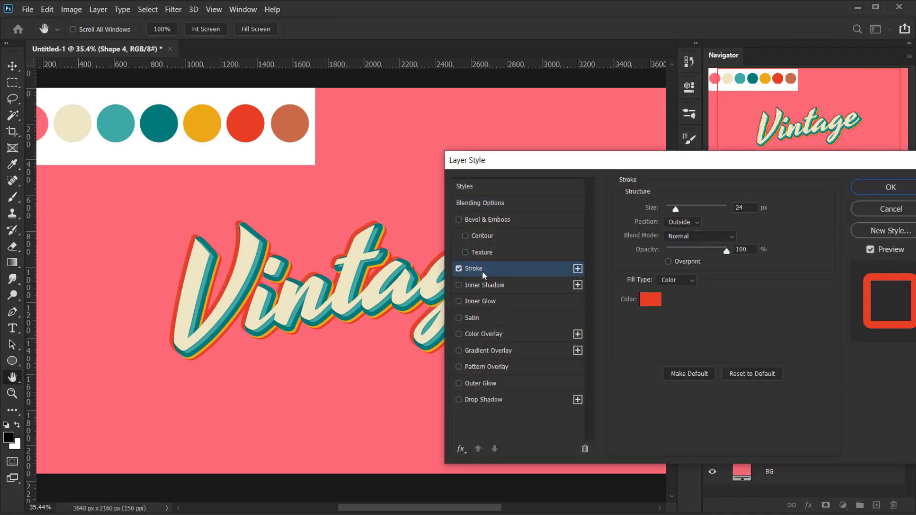
left_click(651, 299)
left_click(288, 122)
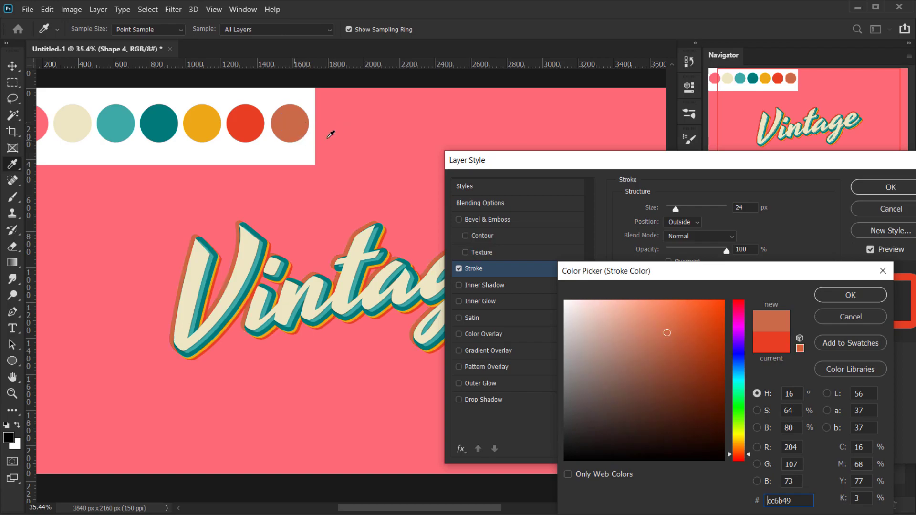
left_click(846, 295)
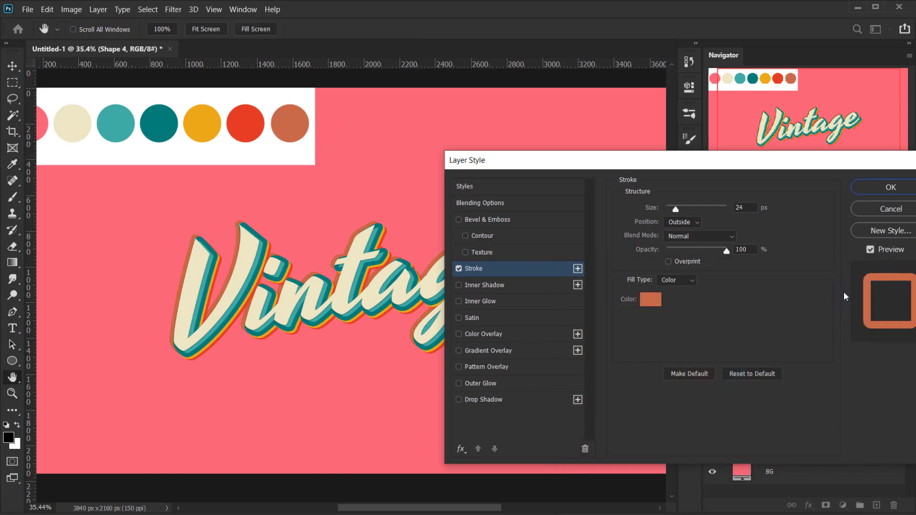
Add a Color Overlay to the Shape 4 layer in the same brownish orange (cc6b49) and apply its styles with Drop Shadow off.
left_click(484, 335)
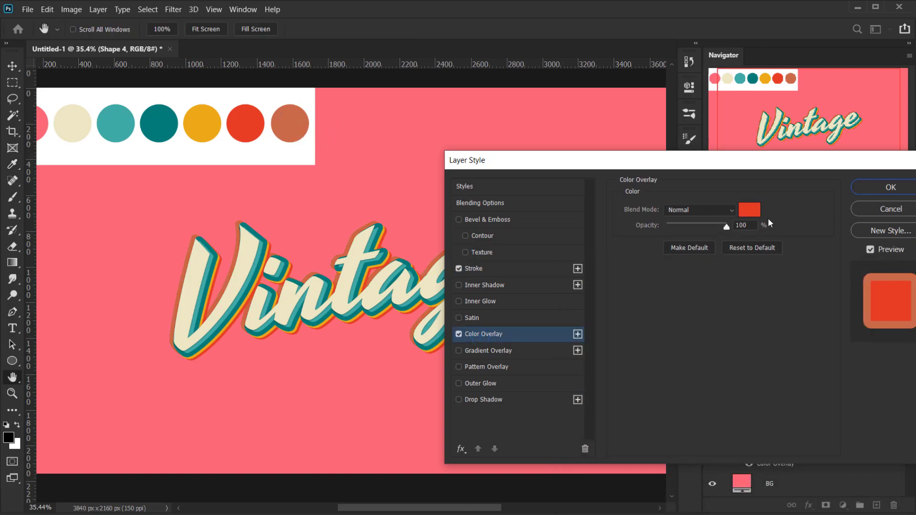
left_click(749, 210)
left_click(302, 123)
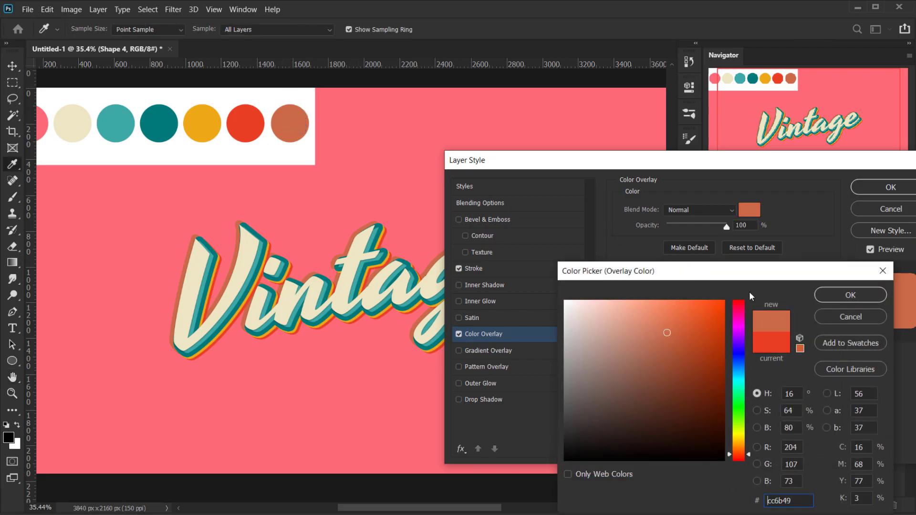
left_click(851, 294)
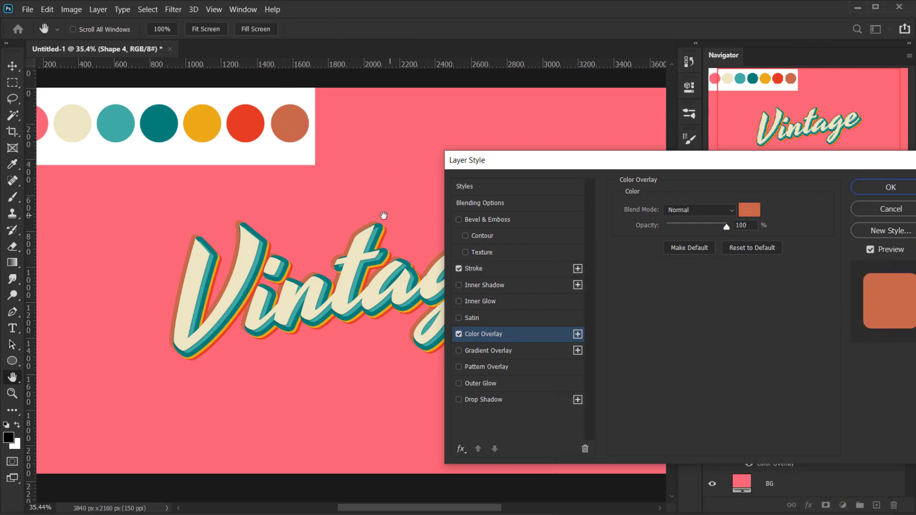
left_click(492, 400)
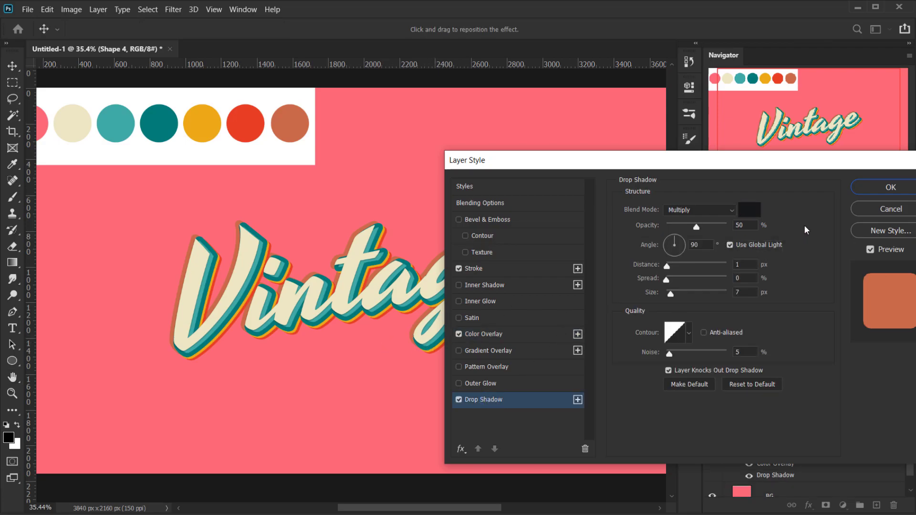
left_click(460, 400)
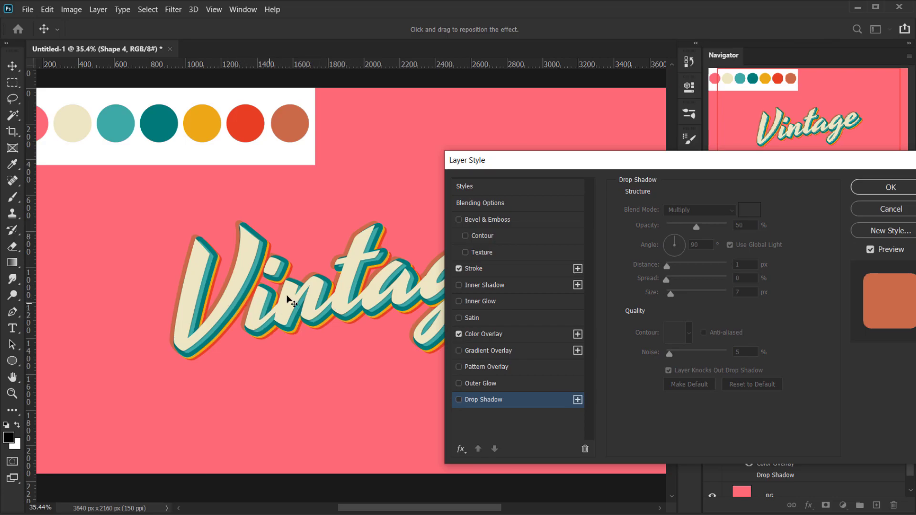
left_click(905, 194)
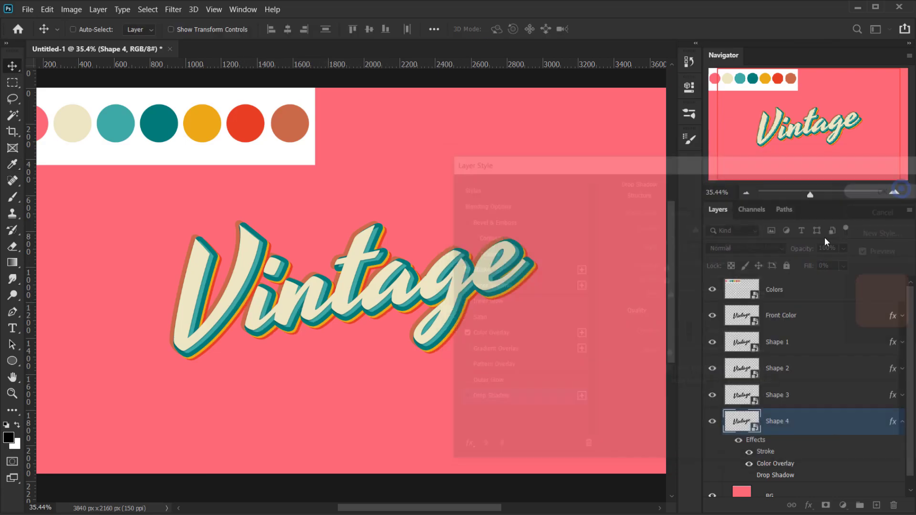
Move the Shape 4 layer slightly right and down so its brownish-orange edge extends past Shape 3.
scroll(453, 315, "up", 2)
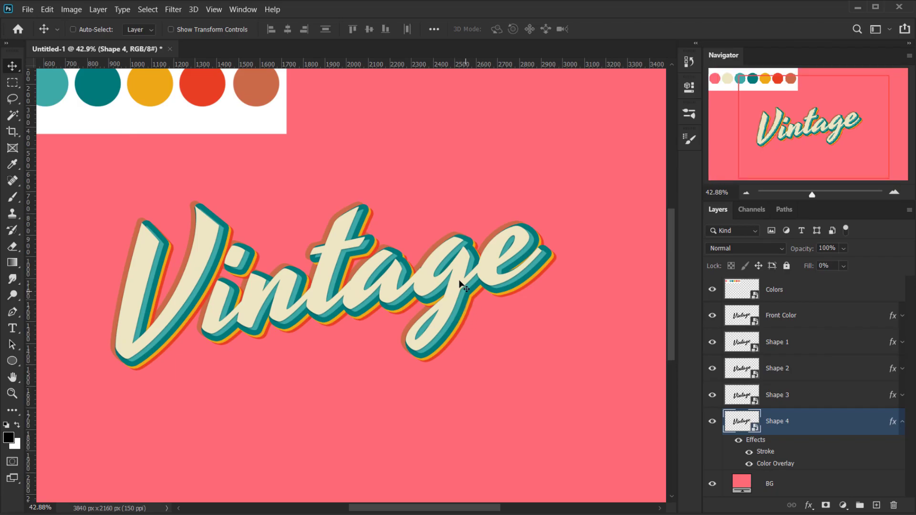
left_click_drag(463, 282, 466, 288)
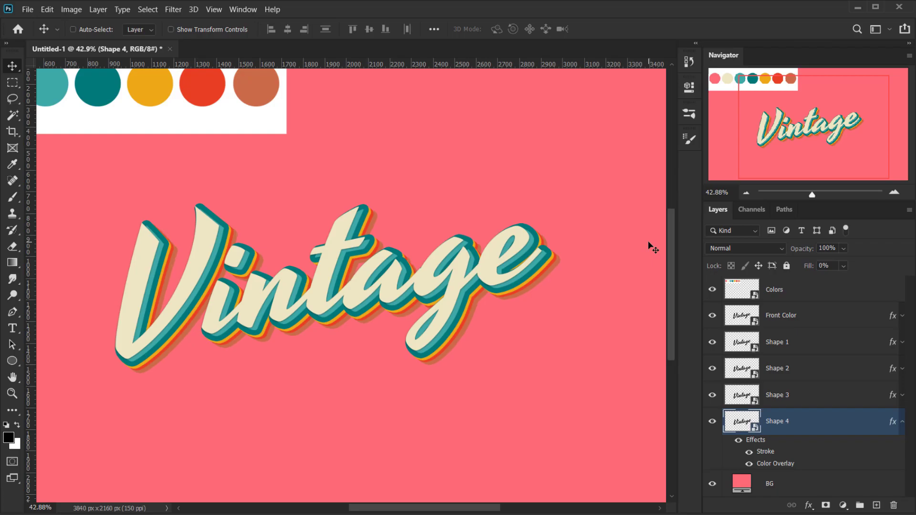
scroll(437, 338, "down", 2)
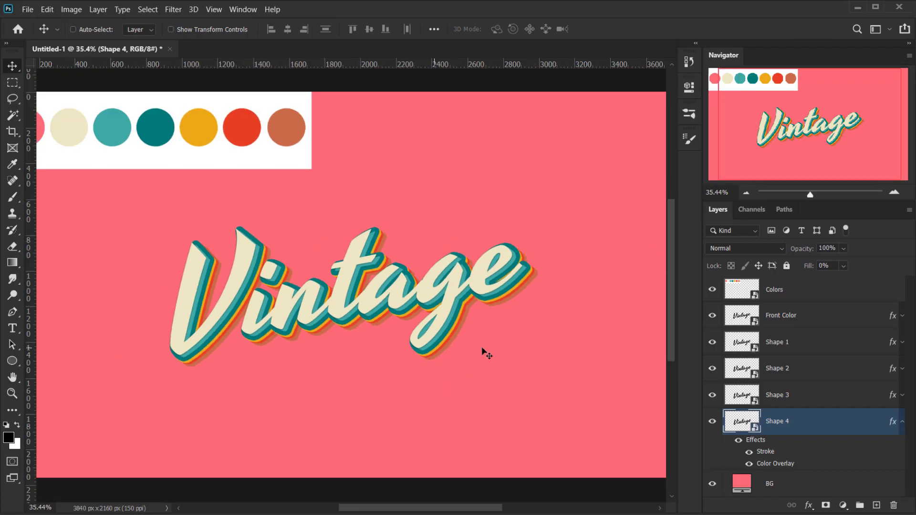
Add a Drop Shadow to the Shape 4 layer in a dark maroon (44292b) derived from the pink background.
left_click(808, 506)
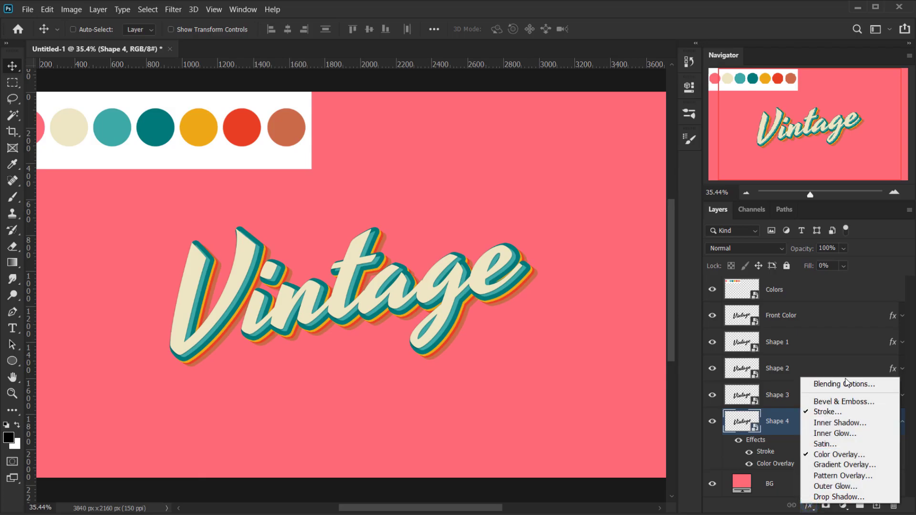
left_click(846, 384)
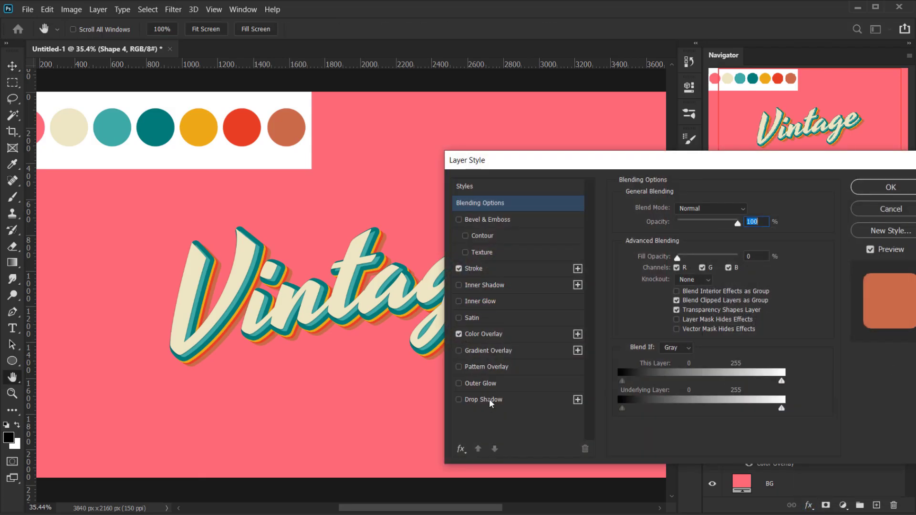
left_click(488, 400)
left_click_drag(599, 163, 601, 166)
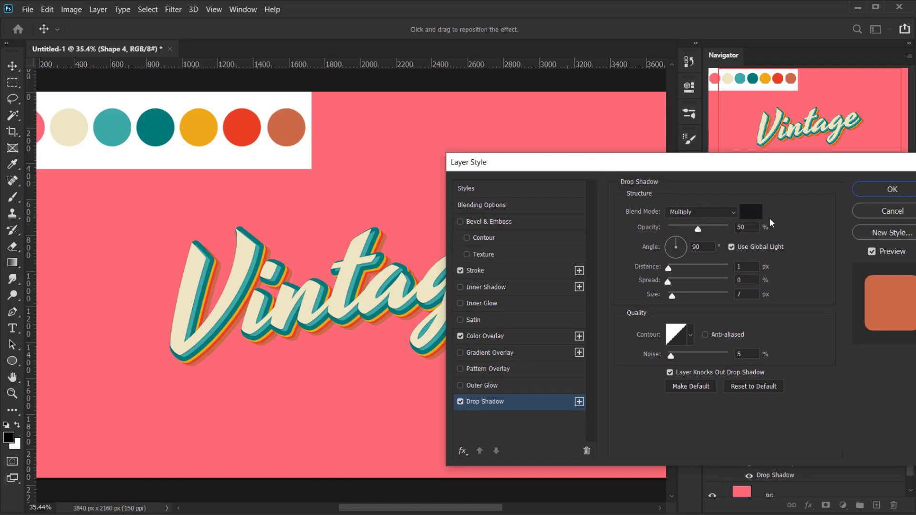
left_click(752, 211)
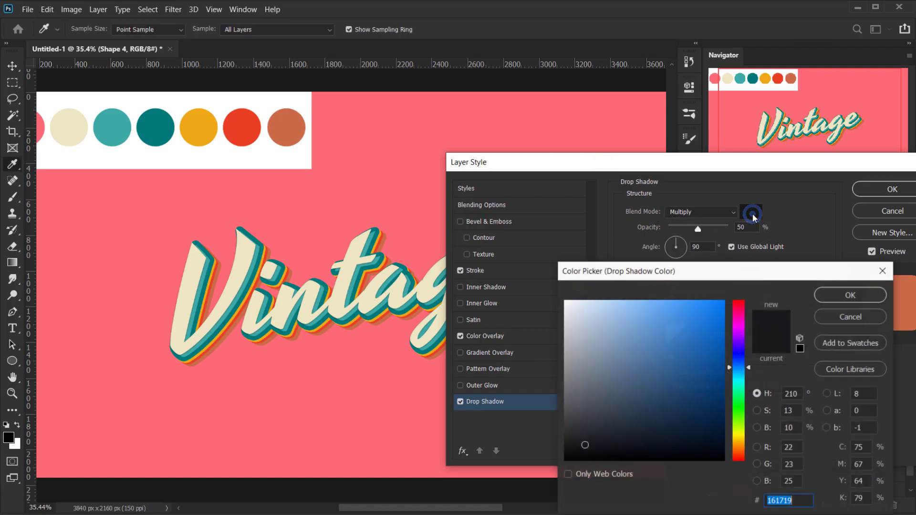
left_click(403, 164)
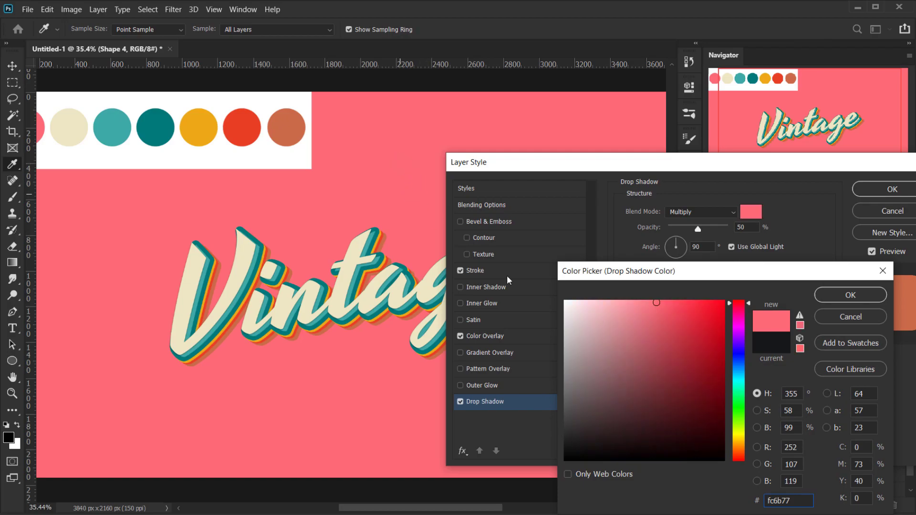
left_click_drag(652, 325, 630, 418)
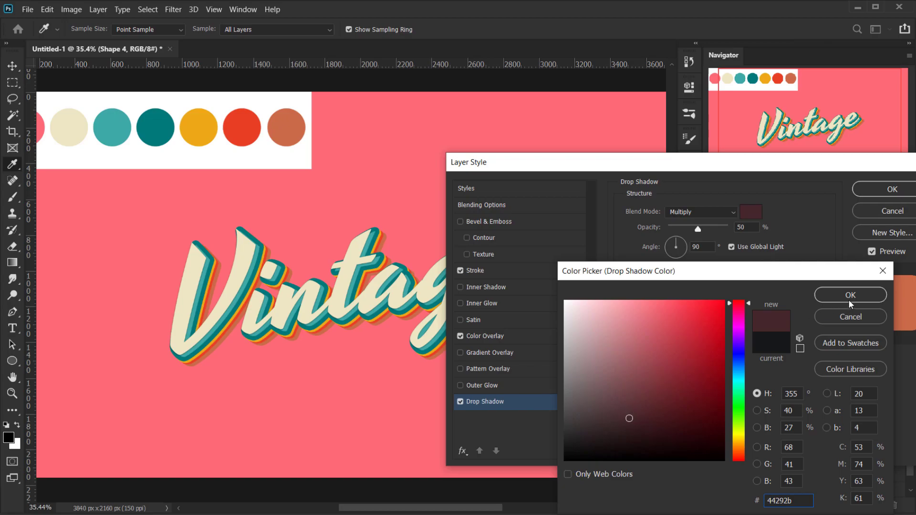
left_click(851, 304)
Set the drop shadow's distance to 37 px and size to 38 px, raise its opacity slightly, and apply the style.
left_click_drag(674, 300, 679, 301)
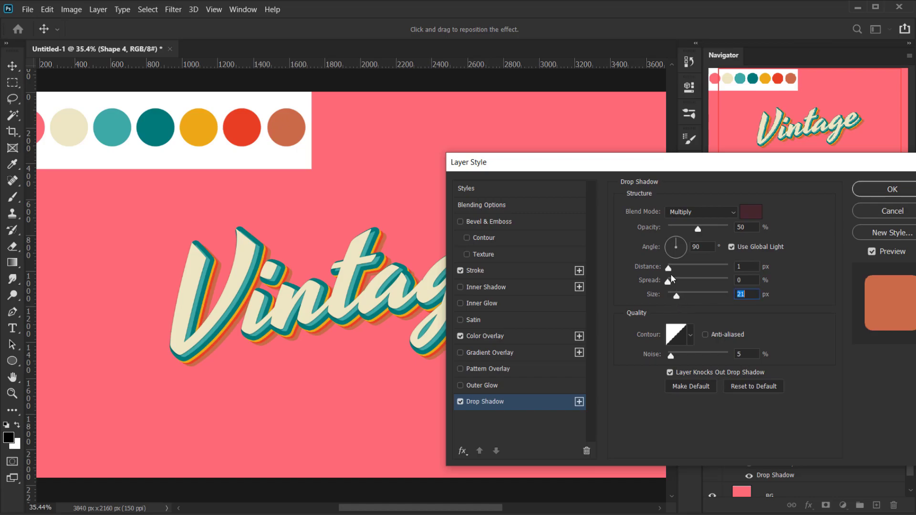
left_click_drag(669, 269, 697, 272)
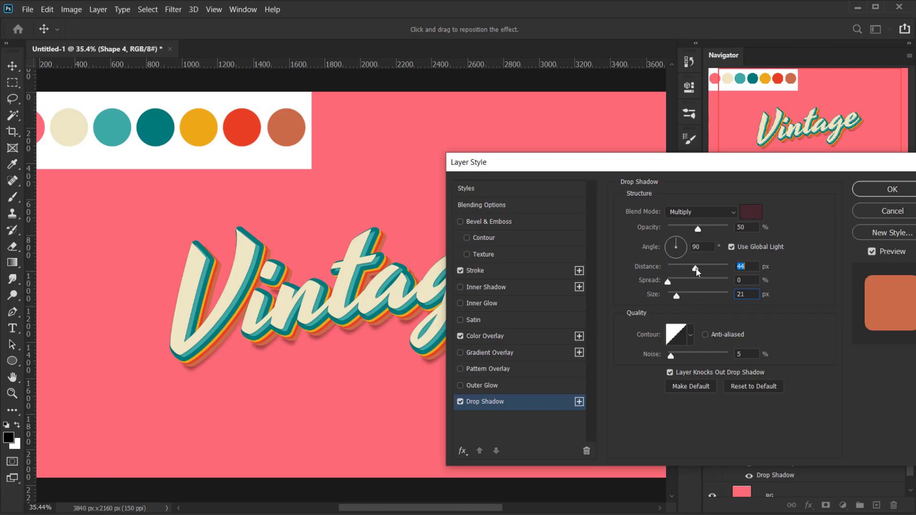
left_click_drag(604, 166, 718, 127)
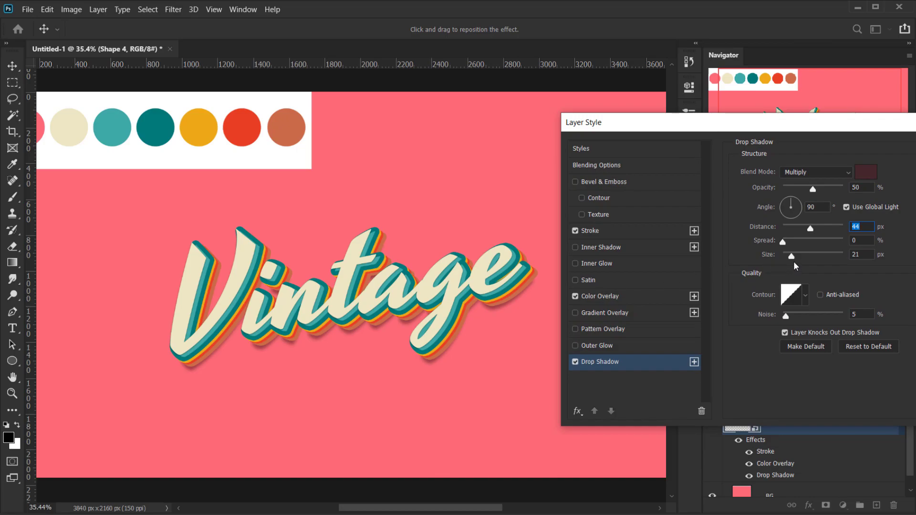
left_click(803, 230)
left_click(793, 255)
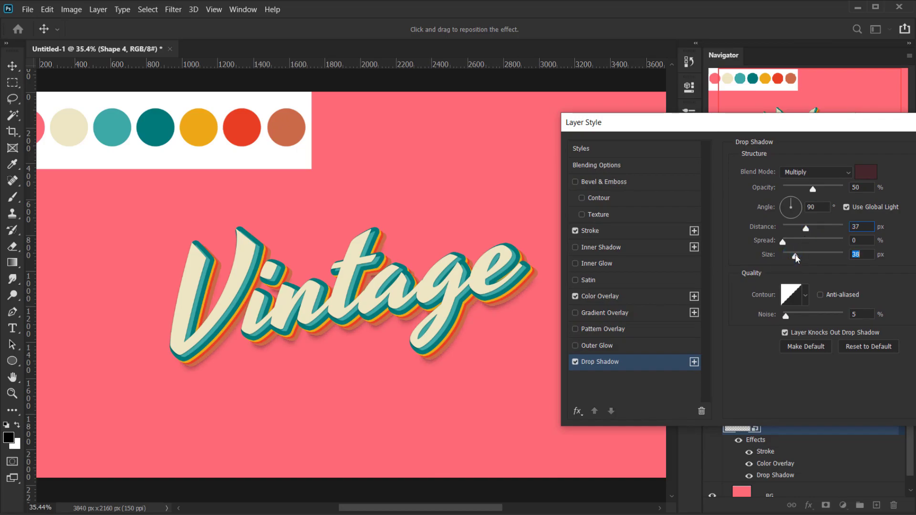
left_click(857, 315)
left_click_drag(854, 122, 814, 122)
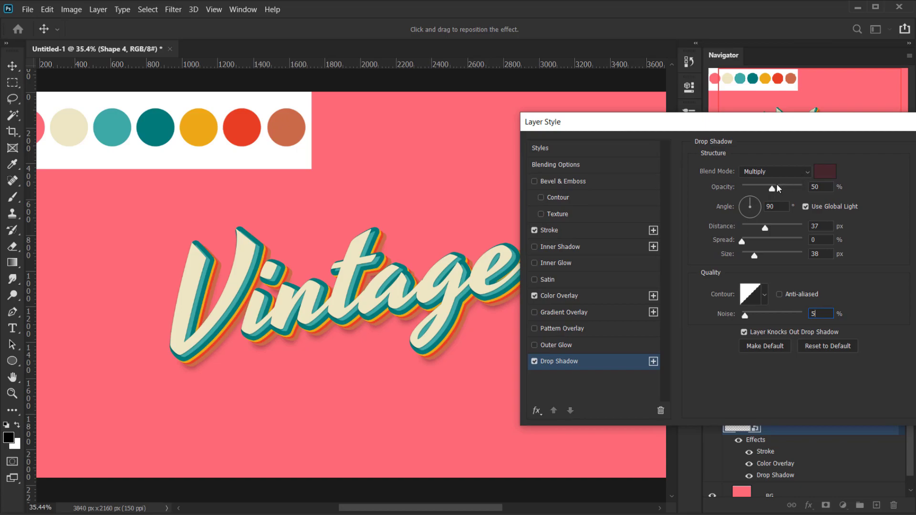
left_click_drag(772, 189, 778, 190)
left_click_drag(793, 122, 755, 108)
left_click(902, 146)
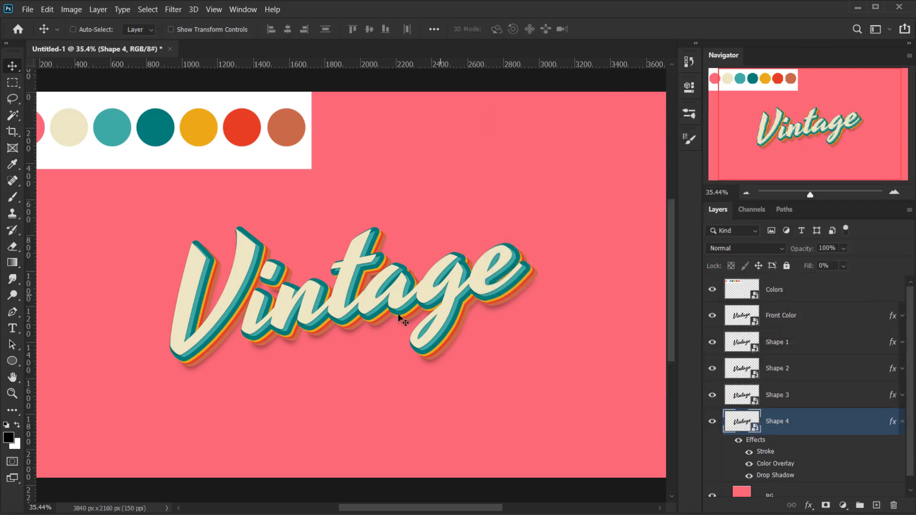
Collapse Shape 4's effects list and group the layers from Front Color through Shape 4 under the name "TExt".
scroll(467, 185, "up", 5)
scroll(255, 239, "down", 3)
scroll(283, 237, "up", 1)
scroll(302, 262, "up", 3)
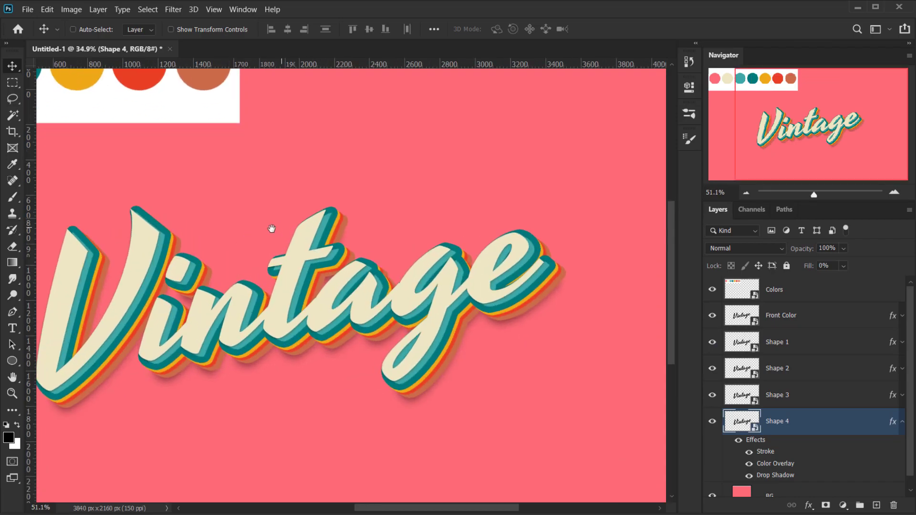
scroll(270, 228, "down", 3)
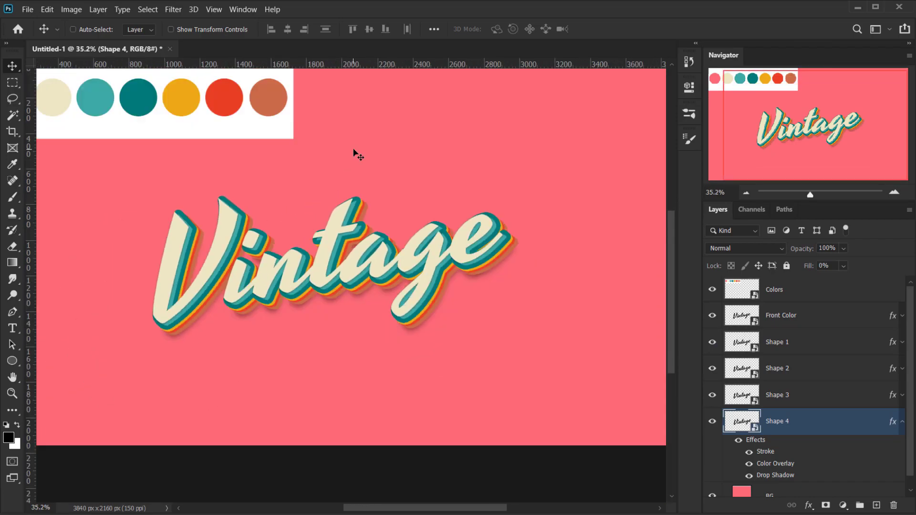
scroll(354, 152, "down", 1)
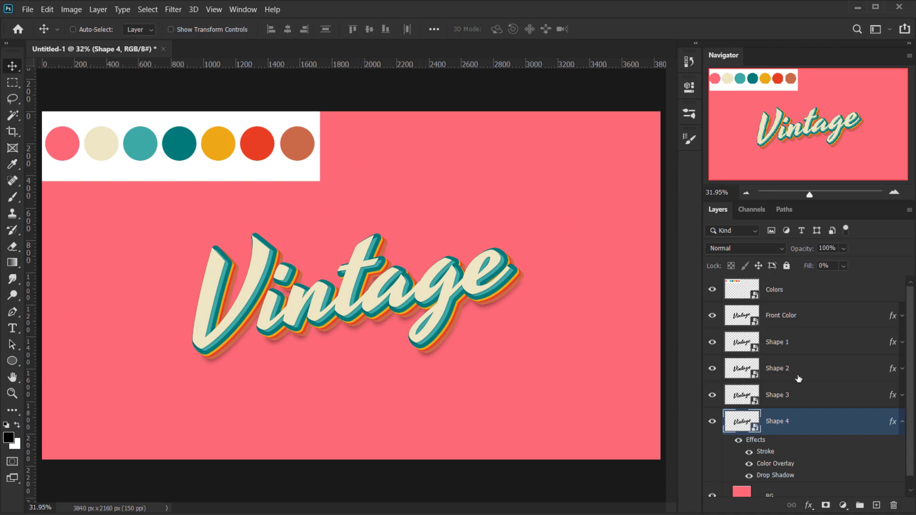
left_click(903, 422)
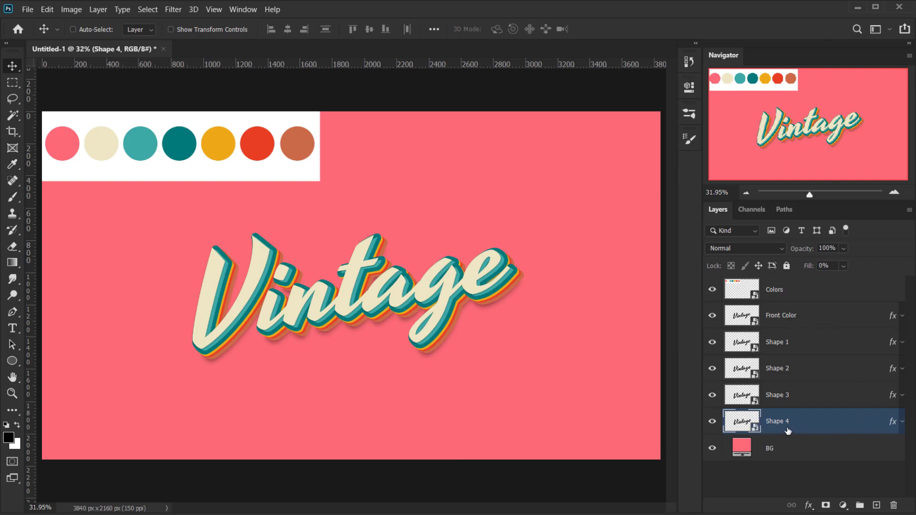
left_click(788, 316, "shift")
key("ctrl")
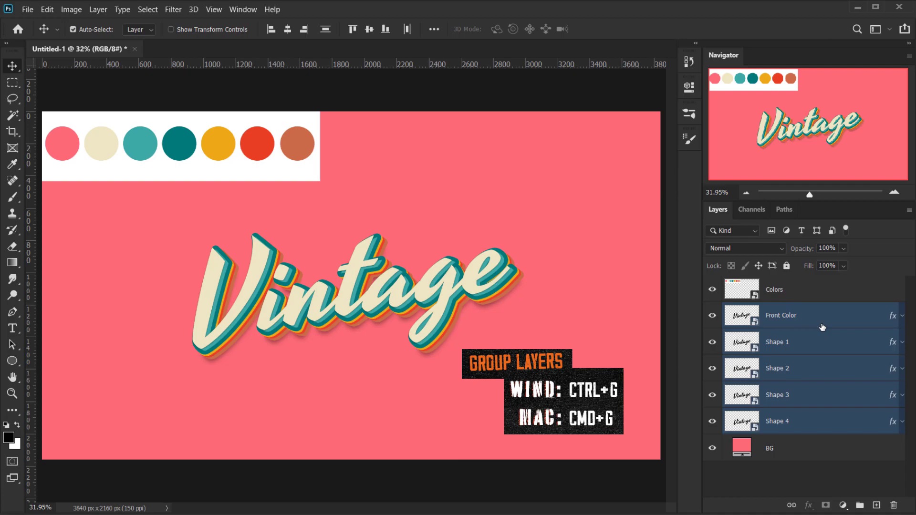
key("ctrl+g")
double_click(753, 310)
type("TE")
key("Return")
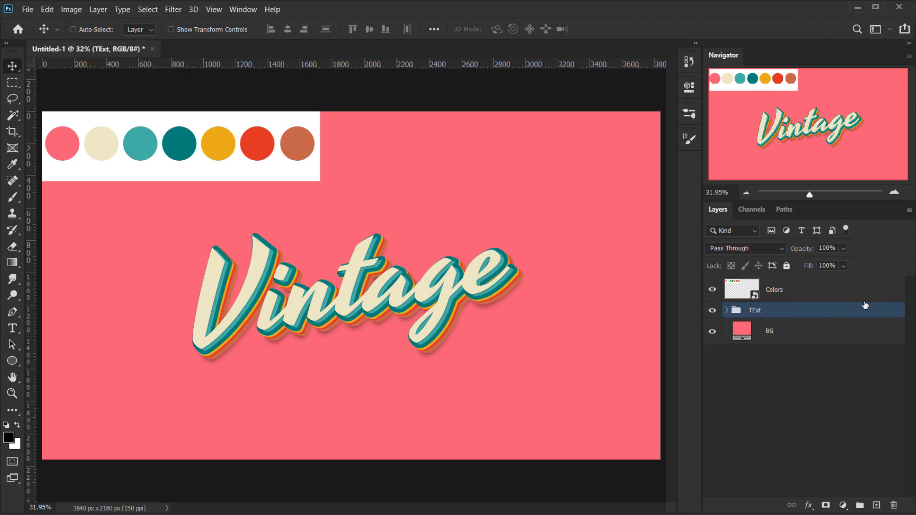
Hide the Colors layer and place Texturelabs_Paper_160XL.jpg from File Explorer, scaled to 32.90% to span the full canvas width.
left_click(788, 288)
left_click(712, 290)
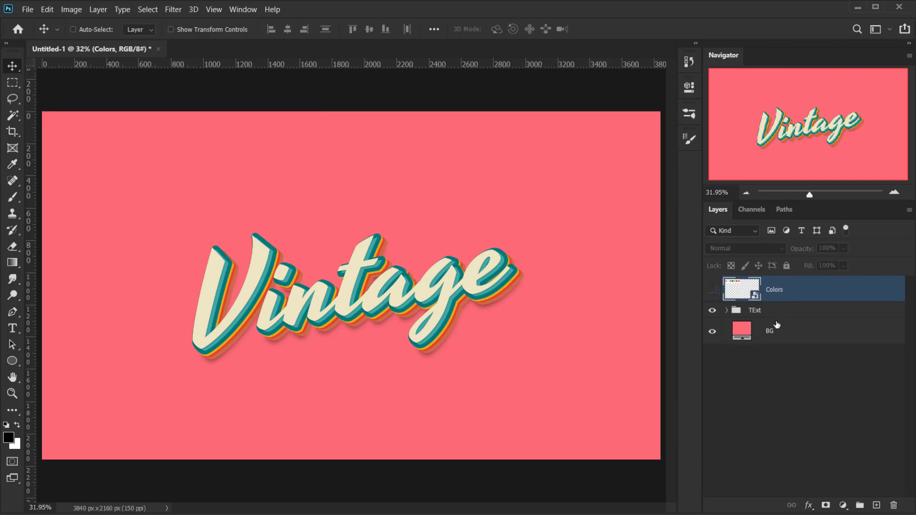
key("alt+Tab")
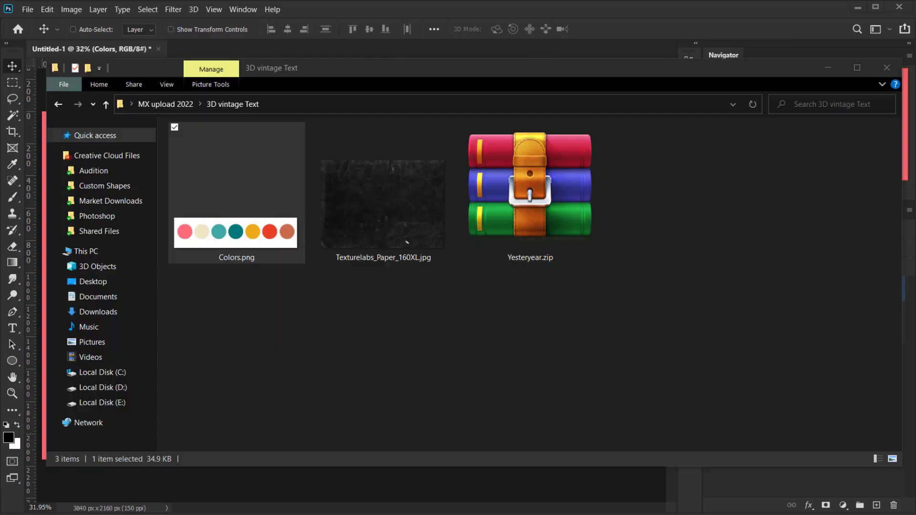
left_click_drag(396, 206, 358, 482)
scroll(532, 287, "down", 2)
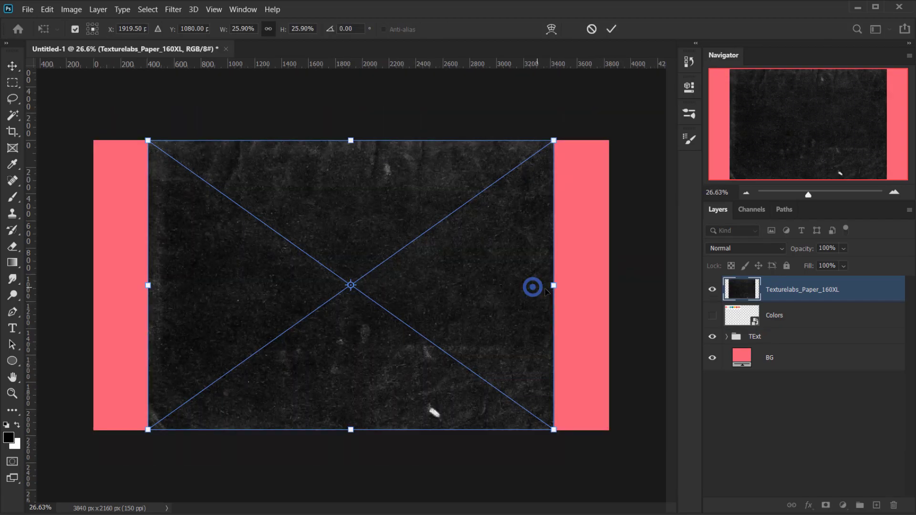
left_click_drag(554, 285, 608, 285)
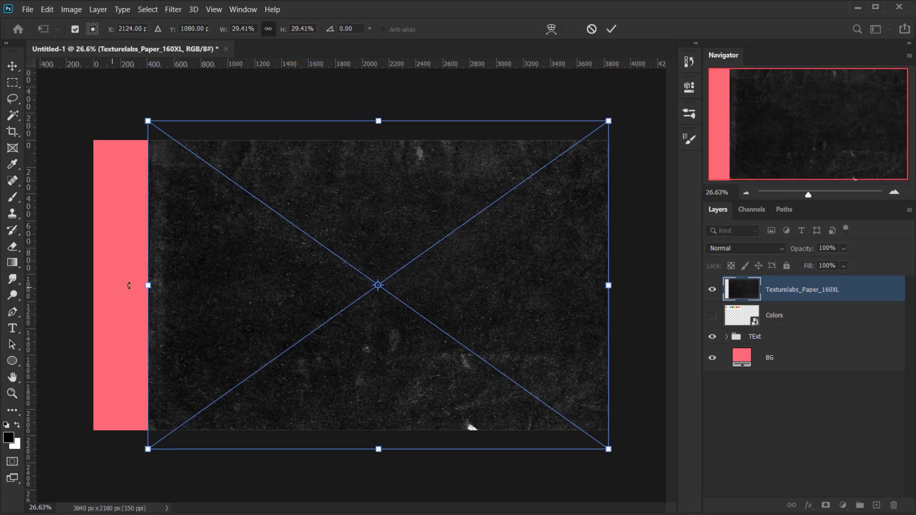
left_click_drag(149, 285, 93, 286)
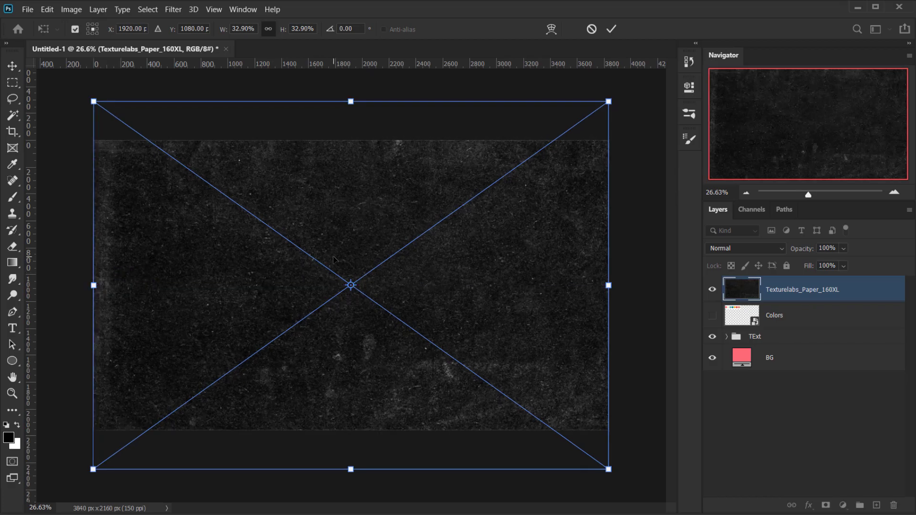
left_click(616, 30)
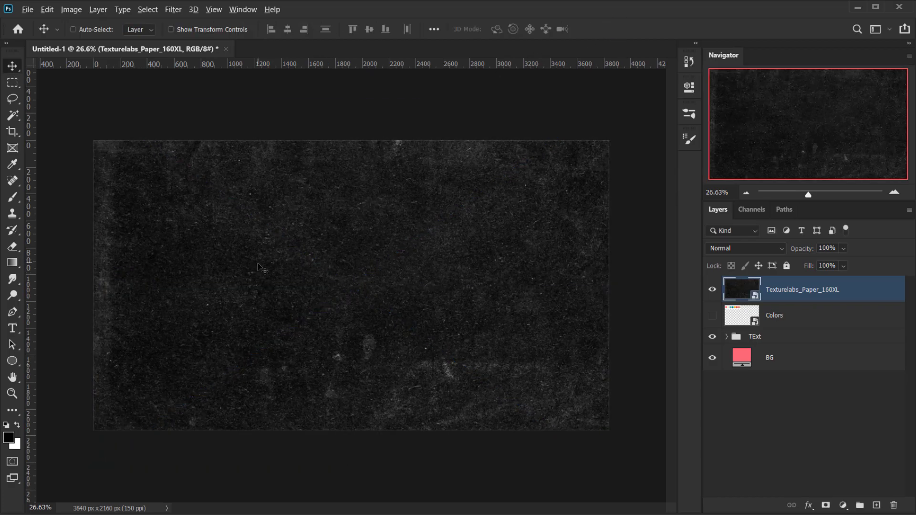
Blend the paper texture layer over the artwork with Soft Light at 66% opacity.
scroll(258, 263, "up", 2)
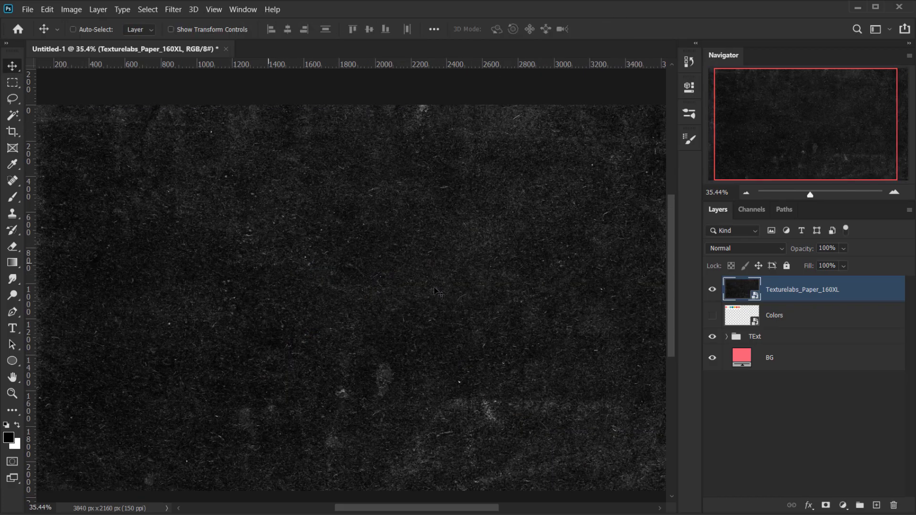
left_click(743, 248)
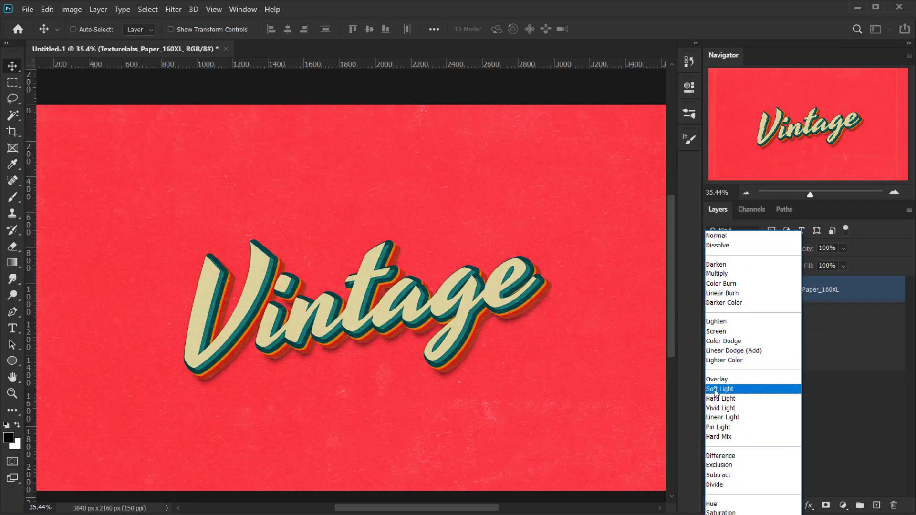
left_click(719, 389)
left_click_drag(808, 251, 787, 253)
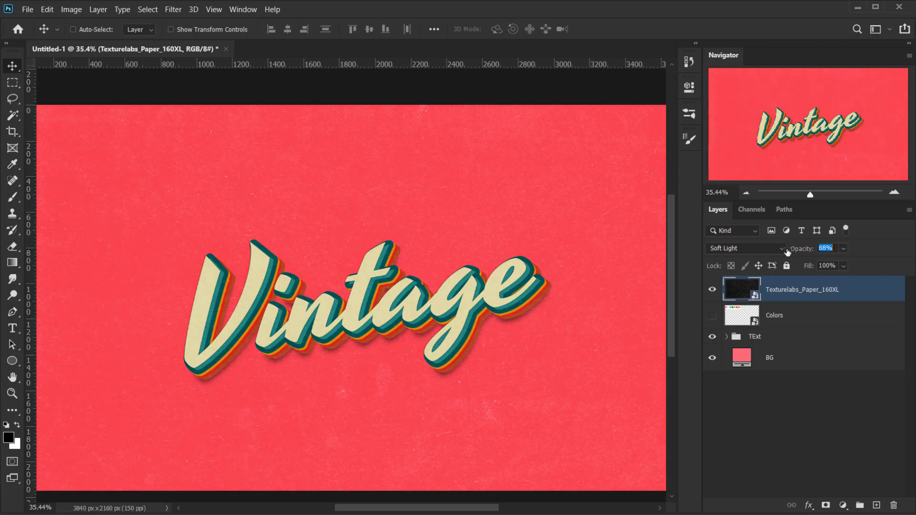
Examine the paper texture up close on the lettering, its coloured edges and the background.
left_click_drag(346, 350, 325, 304)
scroll(324, 303, "up", 5)
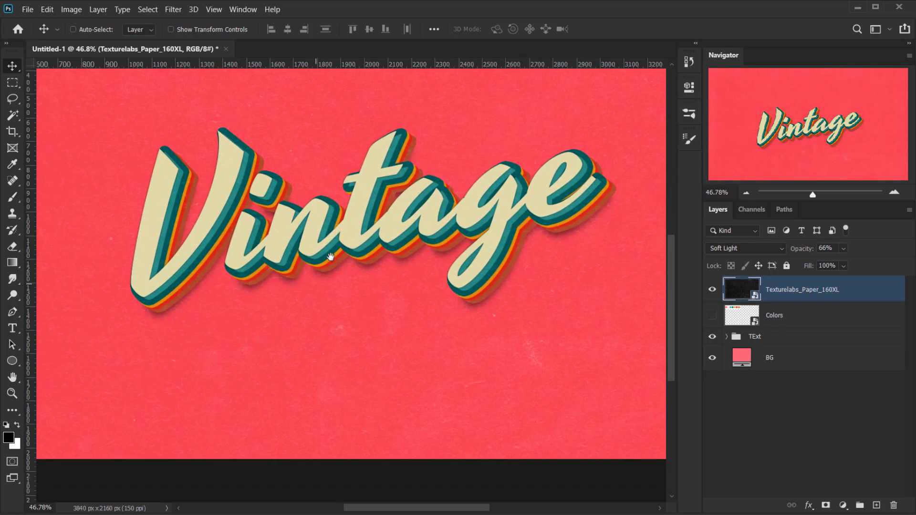
scroll(234, 303, "up", 1)
scroll(337, 306, "down", 1)
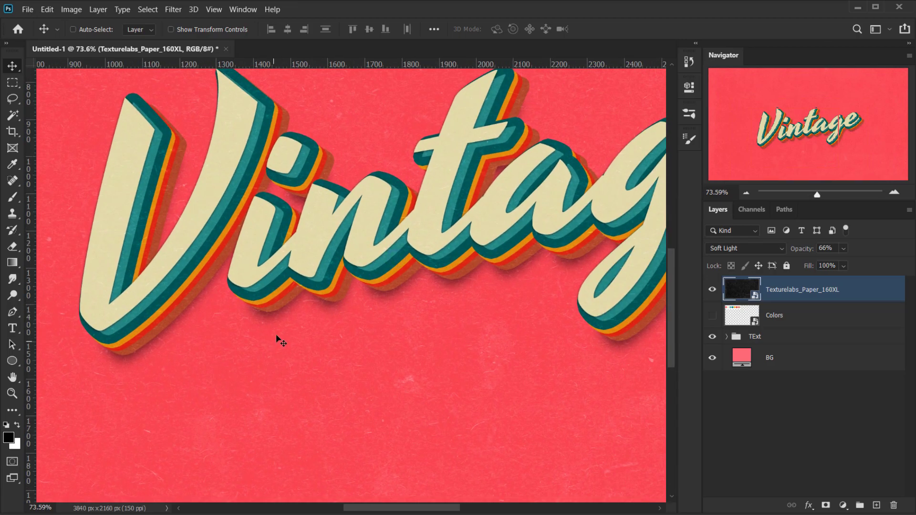
scroll(276, 342, "up", 5)
scroll(323, 352, "down", 2)
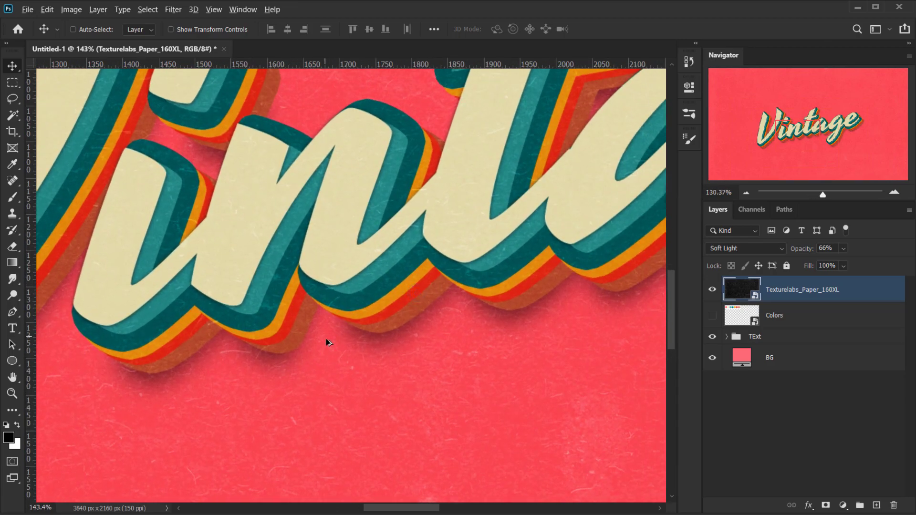
scroll(333, 336, "down", 6)
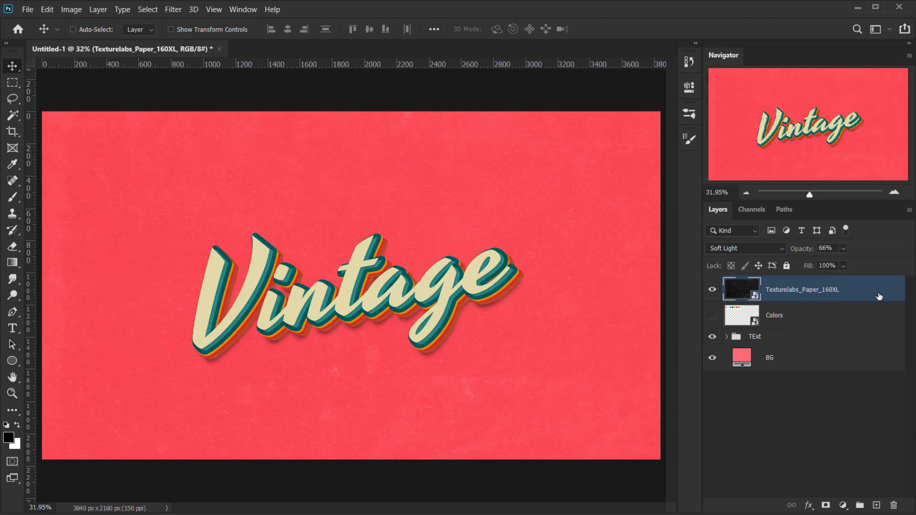
Try a muted dusty pink (c09da0) as the BG layer's fill colour.
double_click(744, 358)
mouse_move(645, 311)
left_mouse_down()
mouse_move(609, 323)
mouse_move(608, 338)
mouse_move(597, 311)
mouse_move(608, 338)
mouse_move(593, 341)
left_mouse_up()
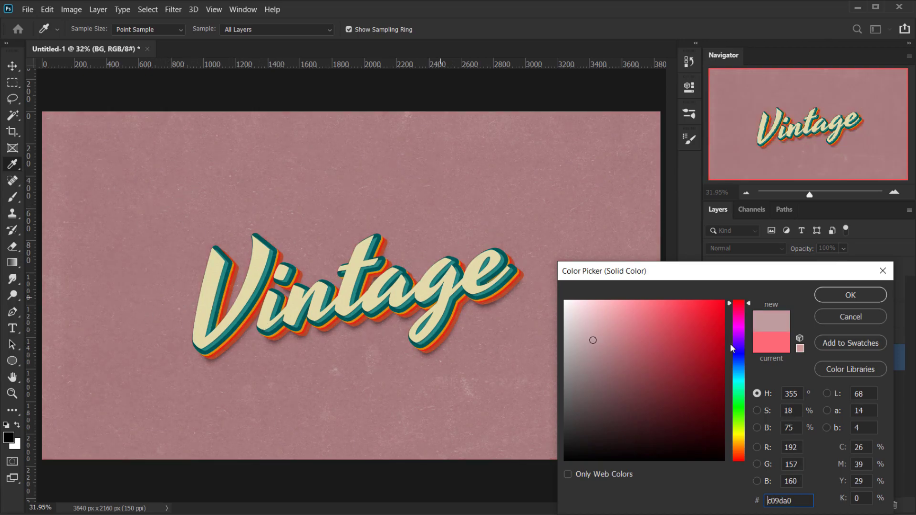
left_click(844, 319)
key("v")
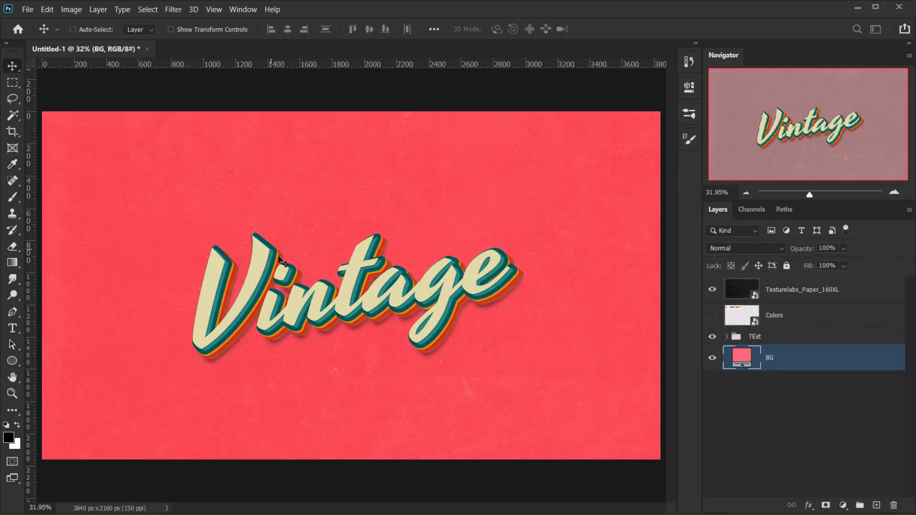
scroll(289, 272, "up", 1)
left_click_drag(528, 317, 470, 286)
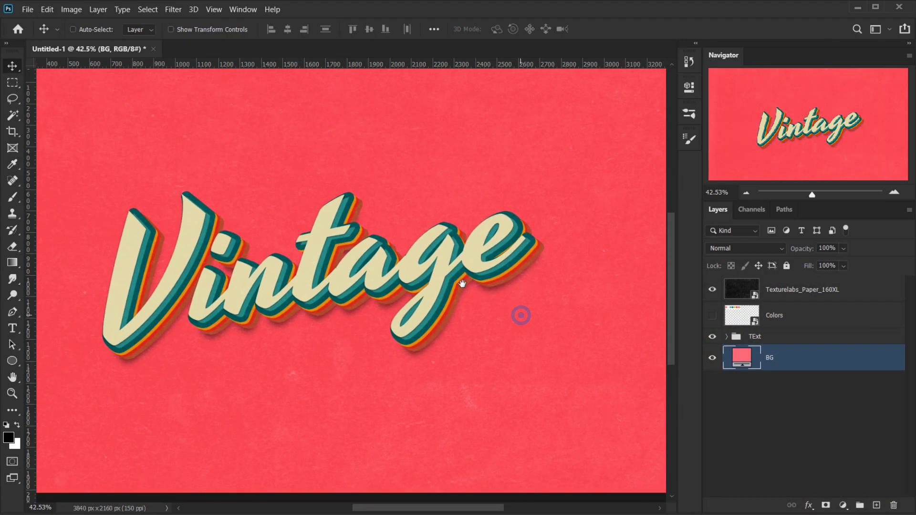
key("ctrl")
key("ctrl+0")
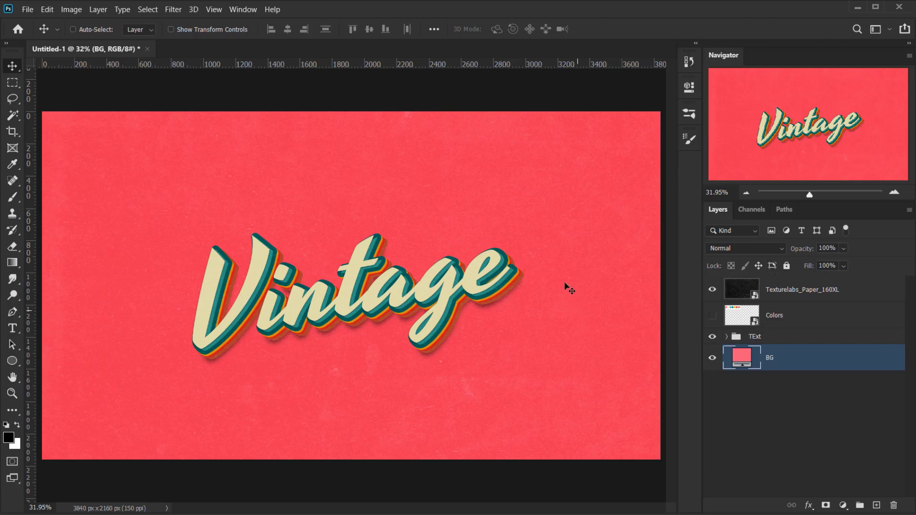
Open the contents of the Front Color smart object in the TExt group and replace the word Vintage with Retro.
left_click(727, 337)
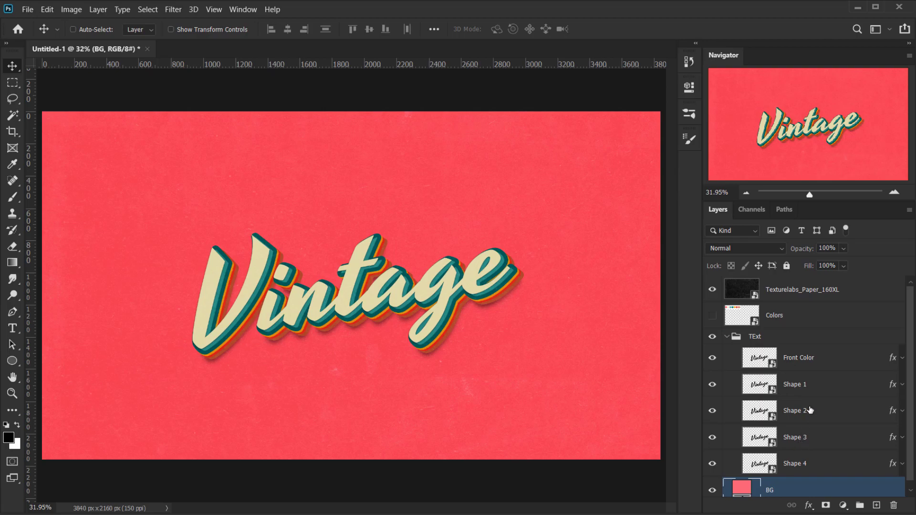
double_click(760, 359)
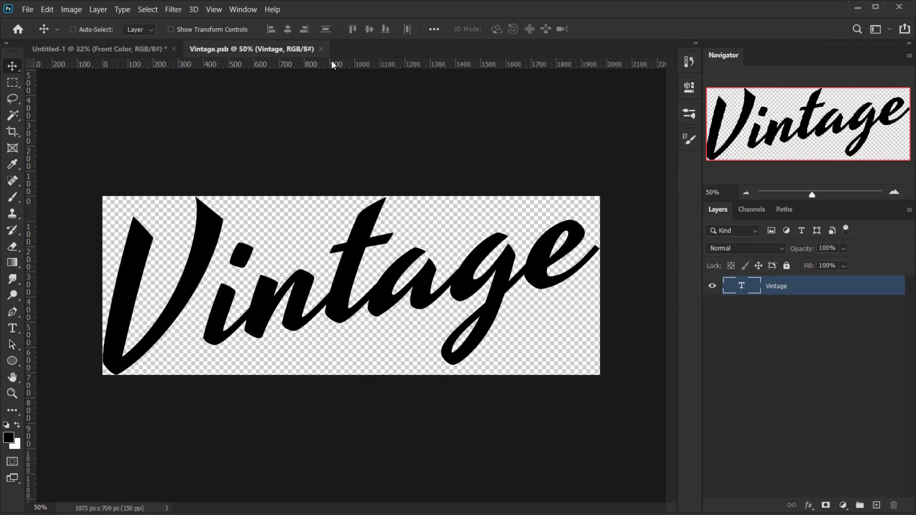
left_click(321, 49)
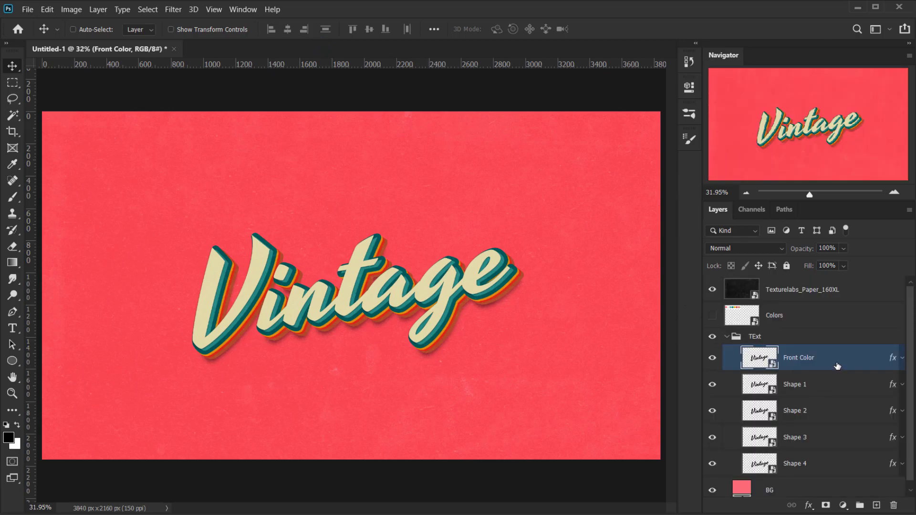
right_click(837, 365)
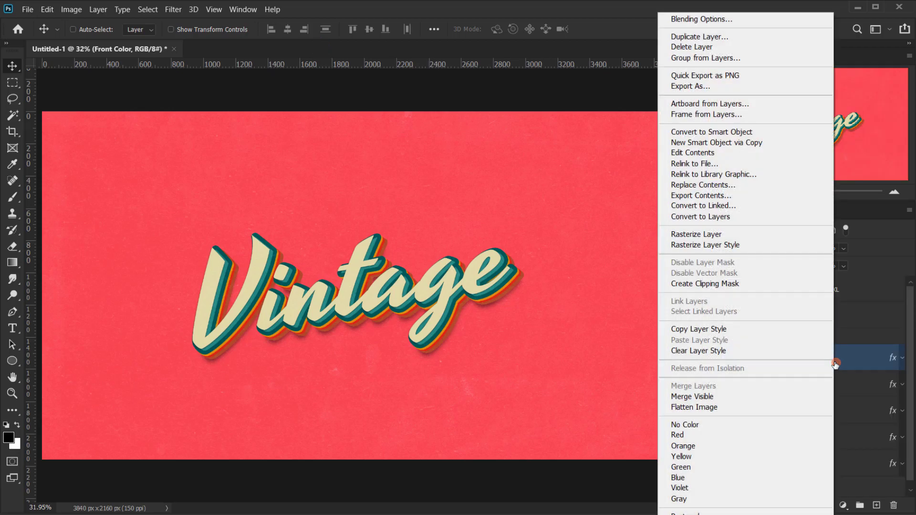
left_click(693, 154)
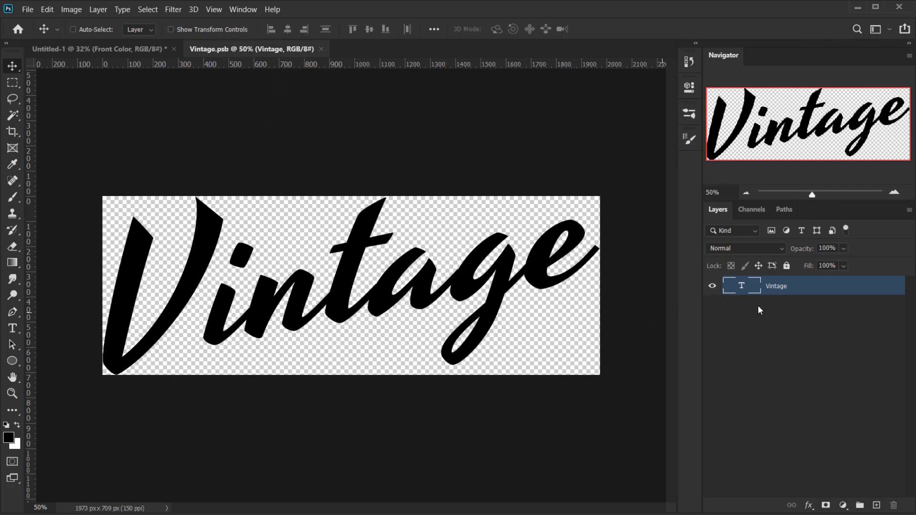
double_click(743, 286)
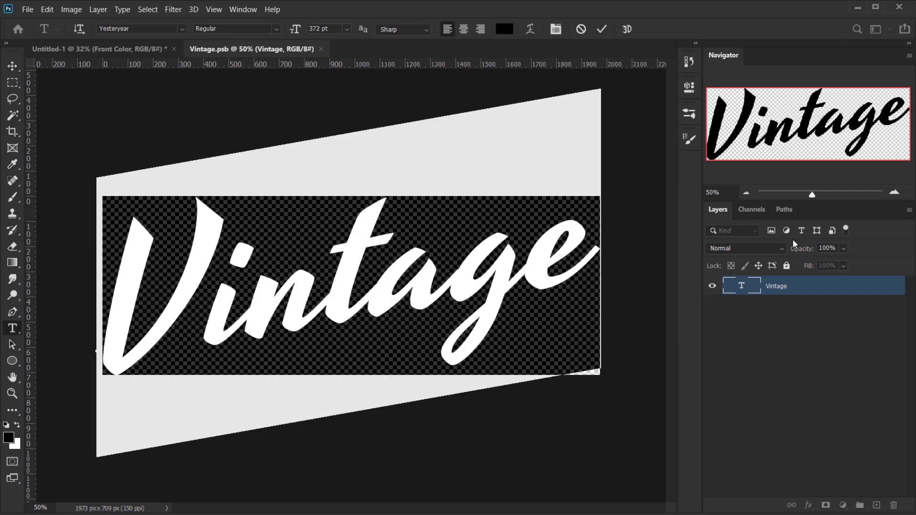
type("Re")
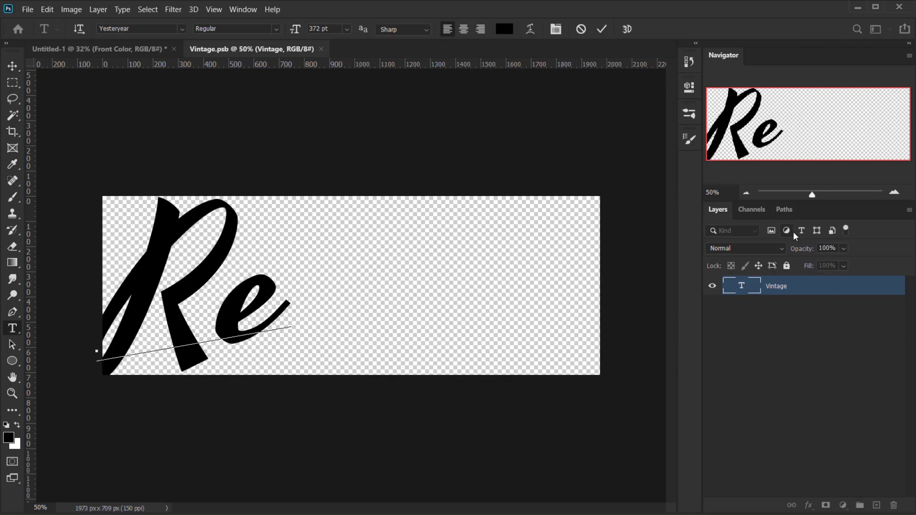
type("tro")
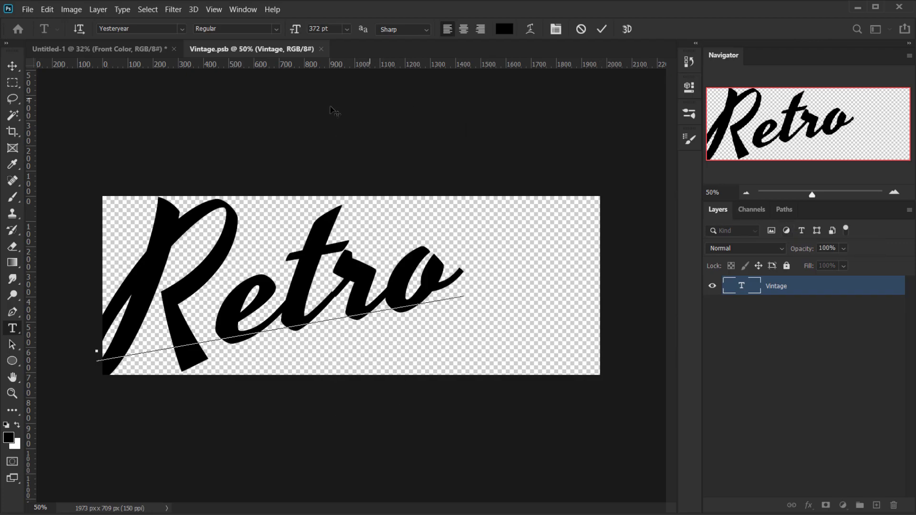
Move the word Retro towards the canvas centre and crop the canvas outward vertically to 1973 x 1249 px.
left_click(13, 65)
left_click_drag(303, 280, 368, 295)
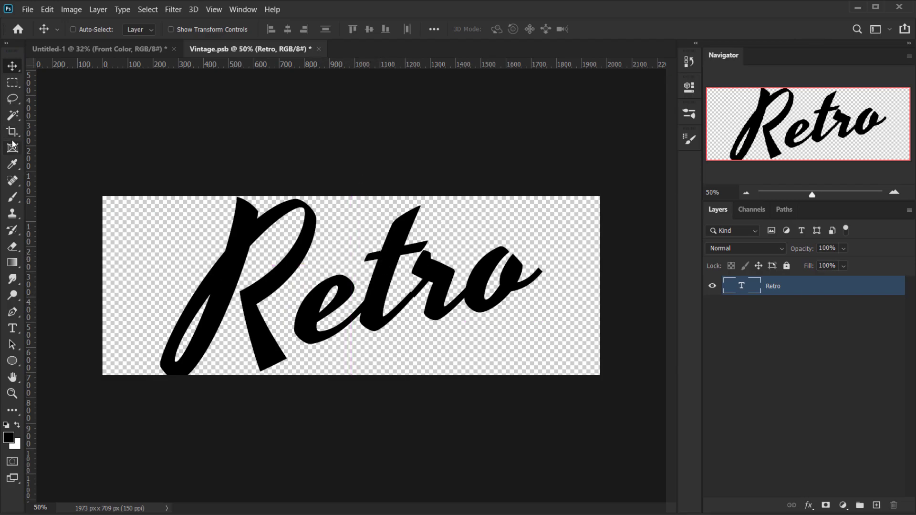
left_click_drag(12, 131, 43, 133)
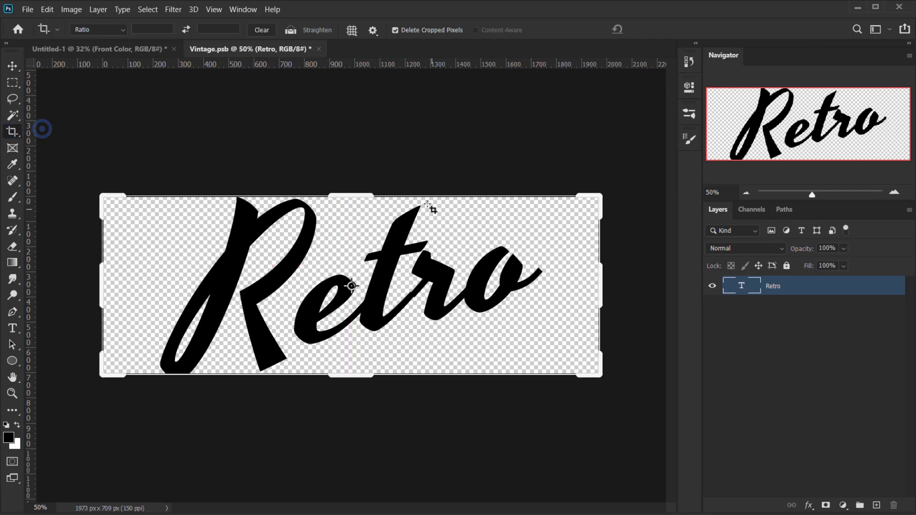
left_click_drag(368, 194, 368, 154)
left_click_drag(362, 413, 361, 463)
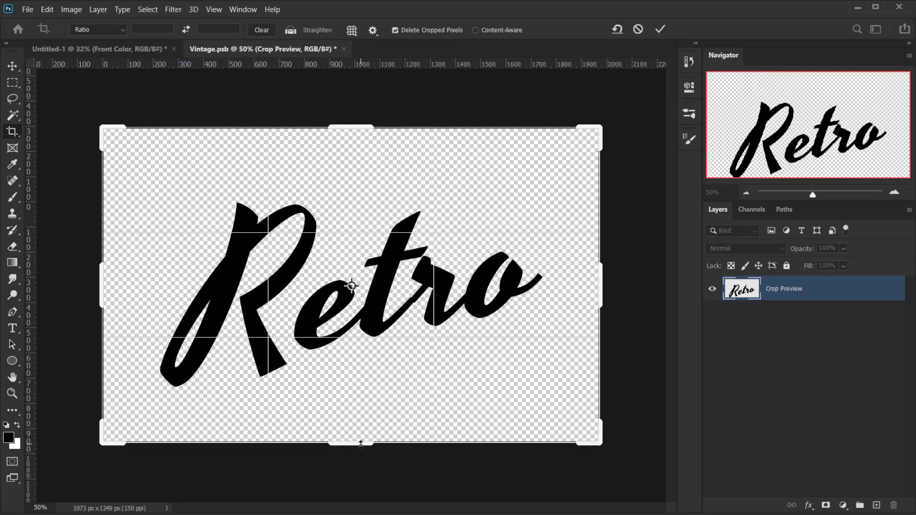
left_click(660, 29)
key("v")
left_click_drag(338, 307, 338, 308)
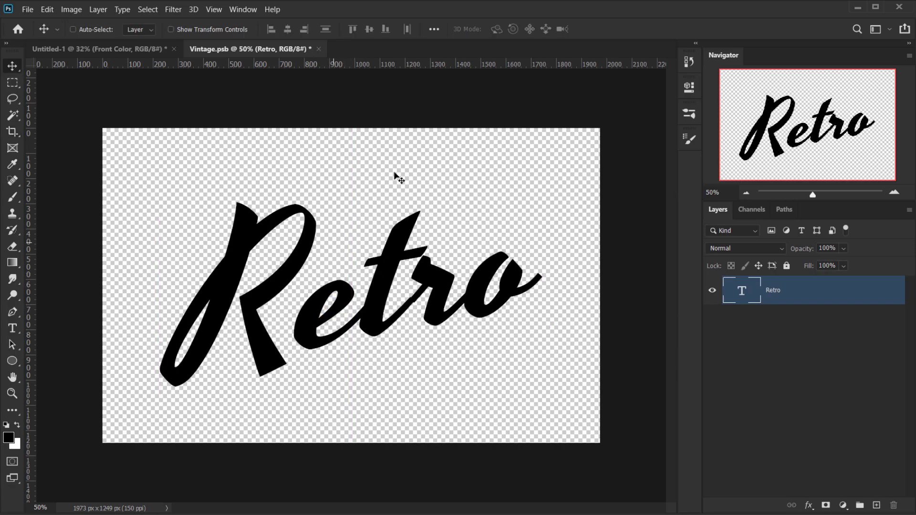
Save and close the edited smart object, and check the Retro lettering in the main artwork.
left_click(319, 49)
left_click(426, 211)
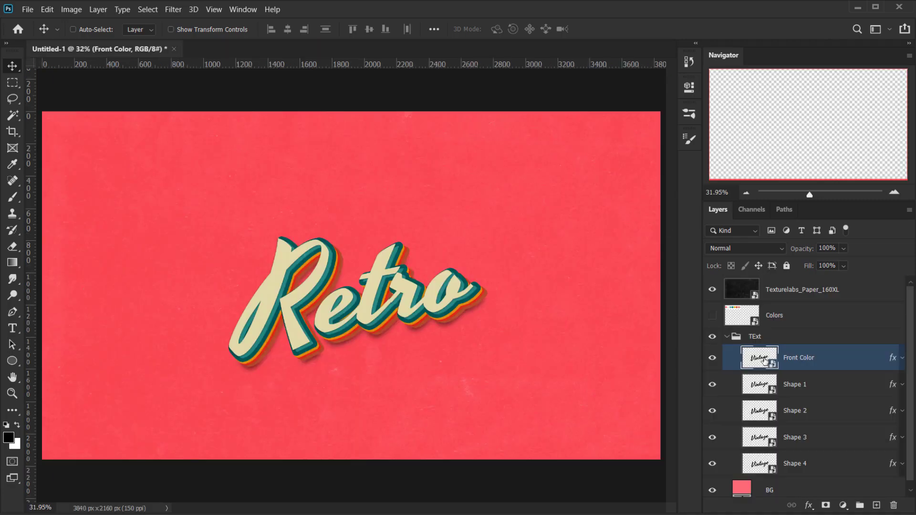
scroll(360, 345, "up", 2)
scroll(361, 344, "down", 2)
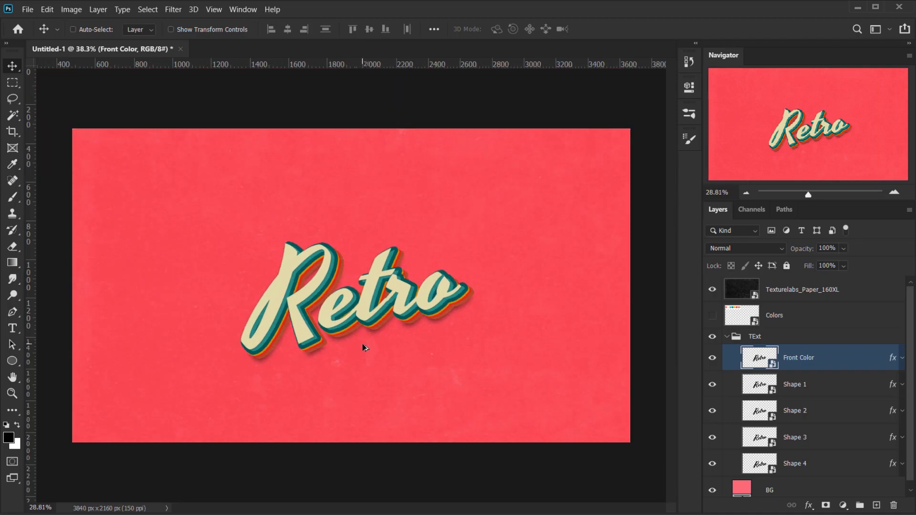
scroll(521, 311, "up", 1)
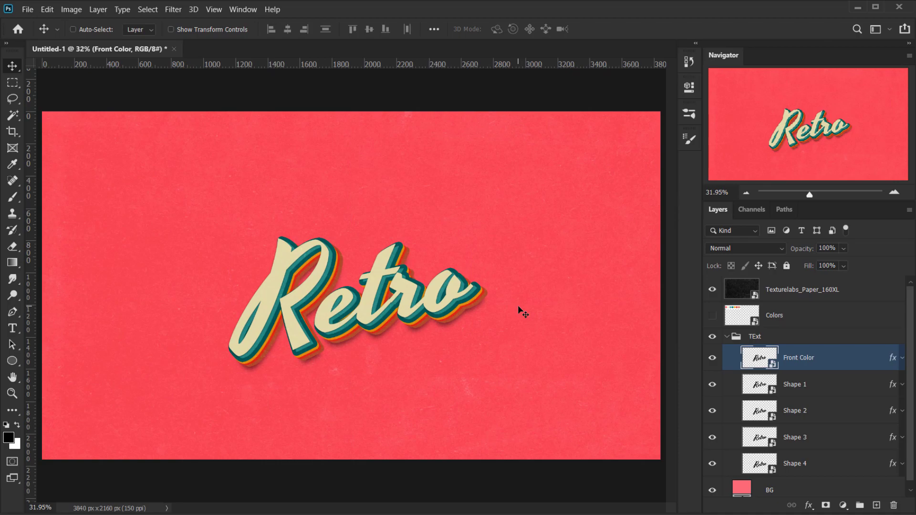
Undo the smart object's text update, hide the interface panels and fit the whole artwork to the screen.
key("ctrl")
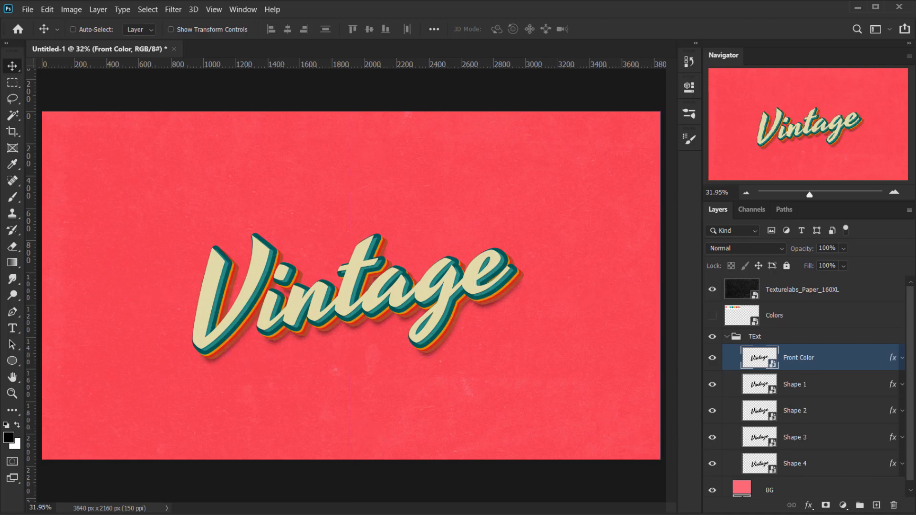
key("Tab")
key("ctrl+0")
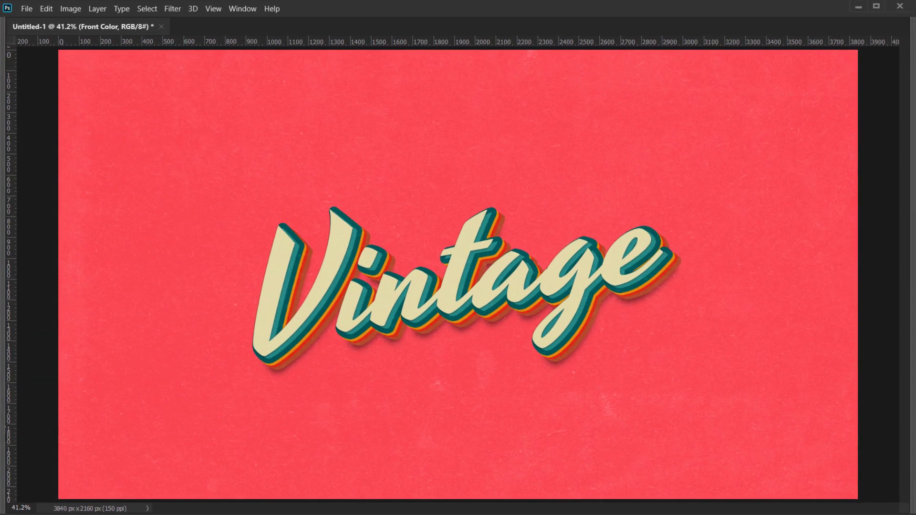